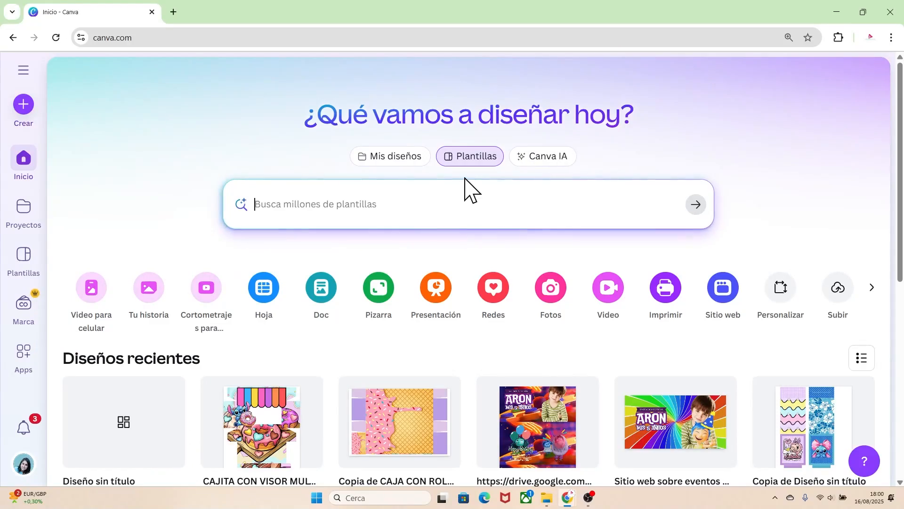
Create a custom-size design 21 cm wide and 29.7 cm high
{"action": "left_click", "coordinate": [786, 302]}
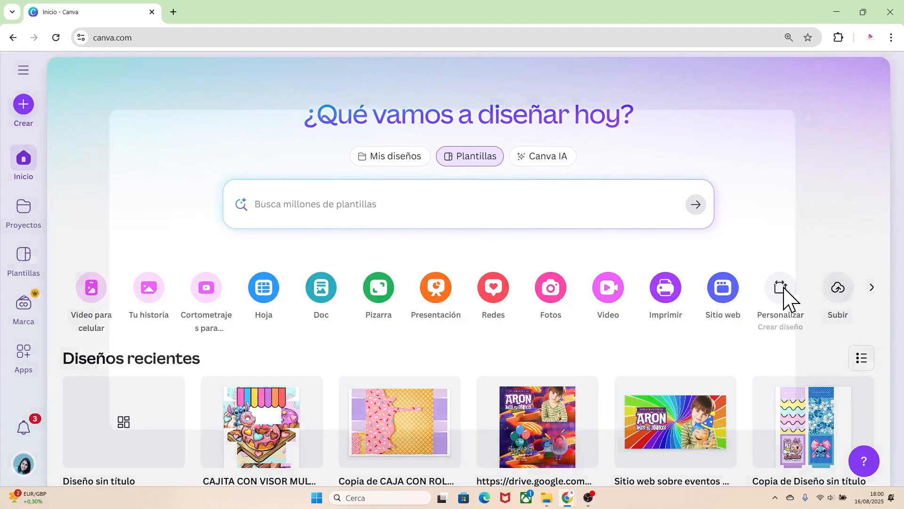
{"action": "left_click", "coordinate": [506, 163]}
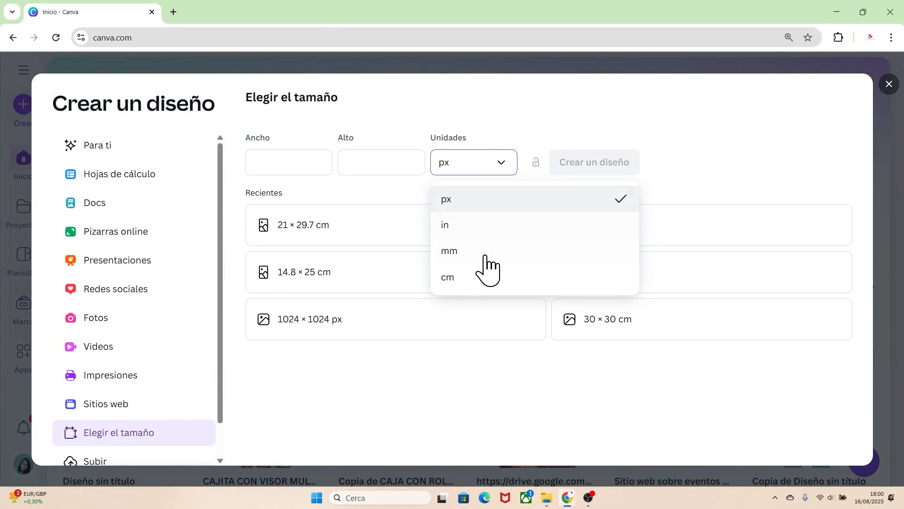
{"action": "left_click", "coordinate": [459, 277]}
{"action": "left_click", "coordinate": [314, 166]}
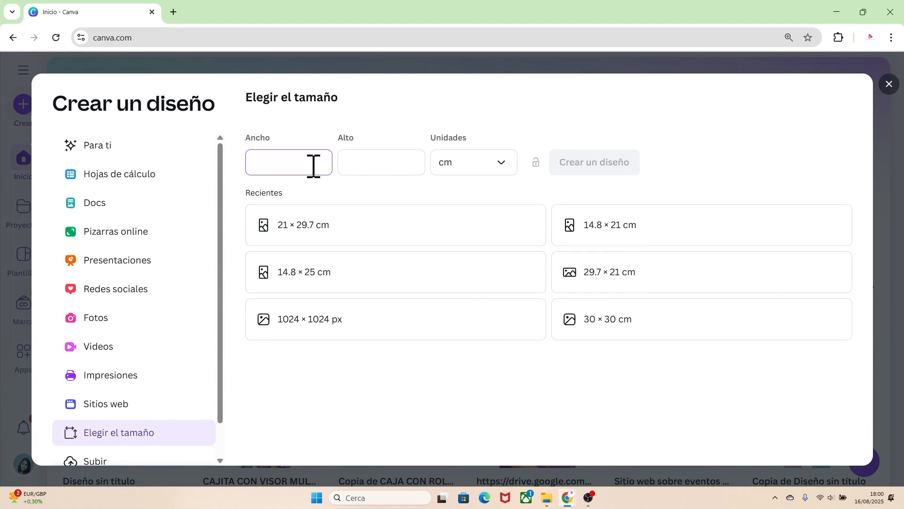
{"action": "left_click", "coordinate": [369, 160]}
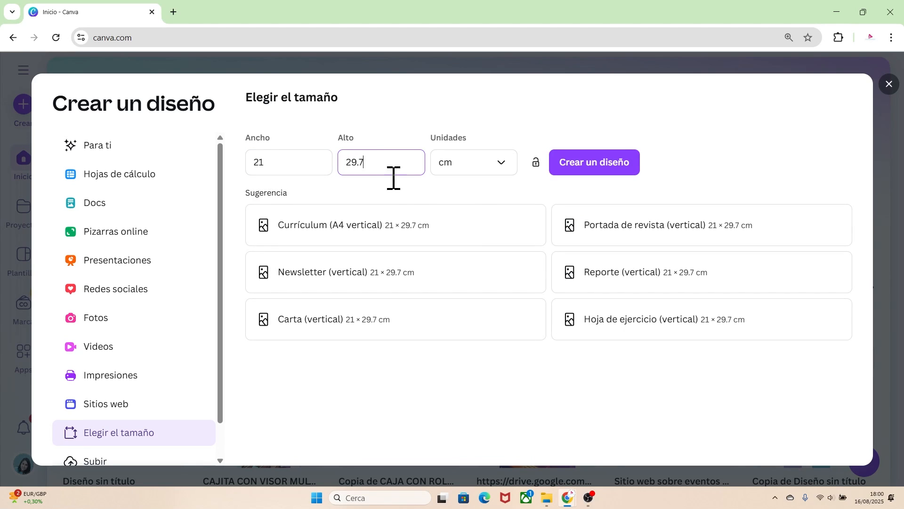
{"action": "left_click", "coordinate": [581, 171]}
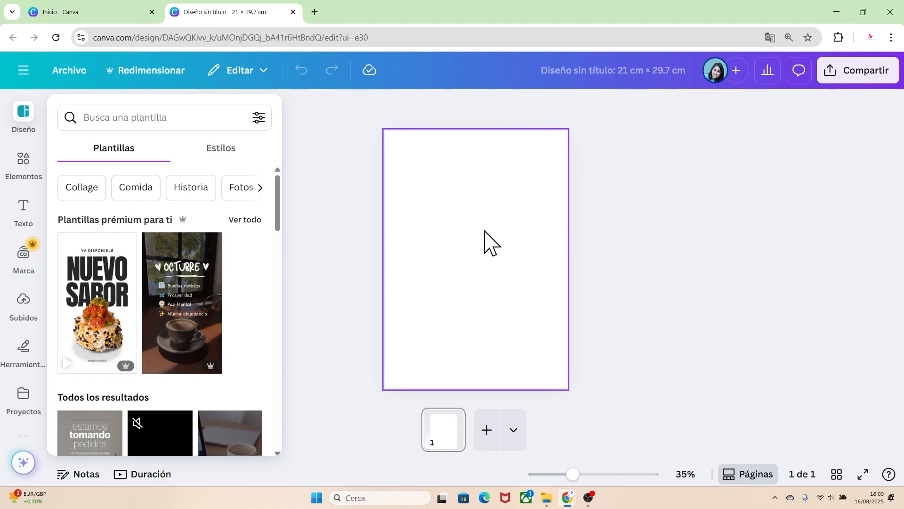
Show the rulers and guides and the print bleed on the page
{"action": "left_click", "coordinate": [68, 71]}
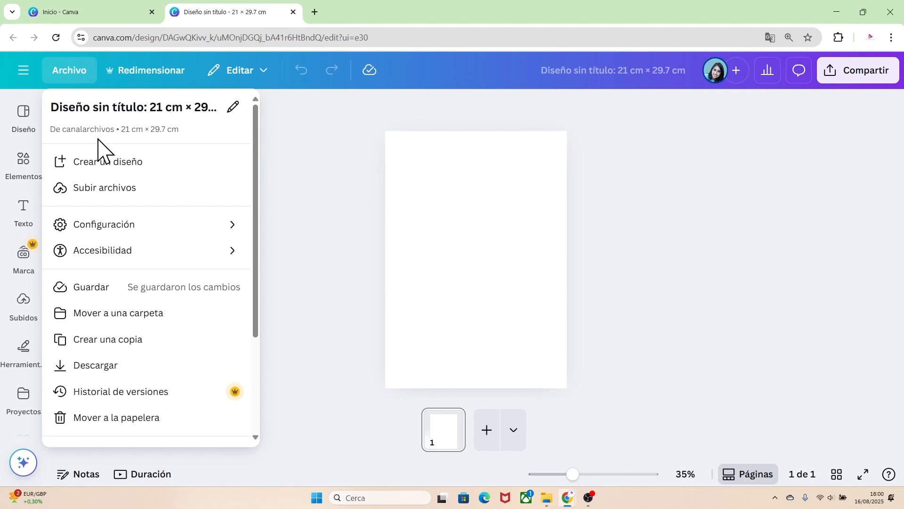
{"action": "mouse_move", "coordinate": [165, 228]}
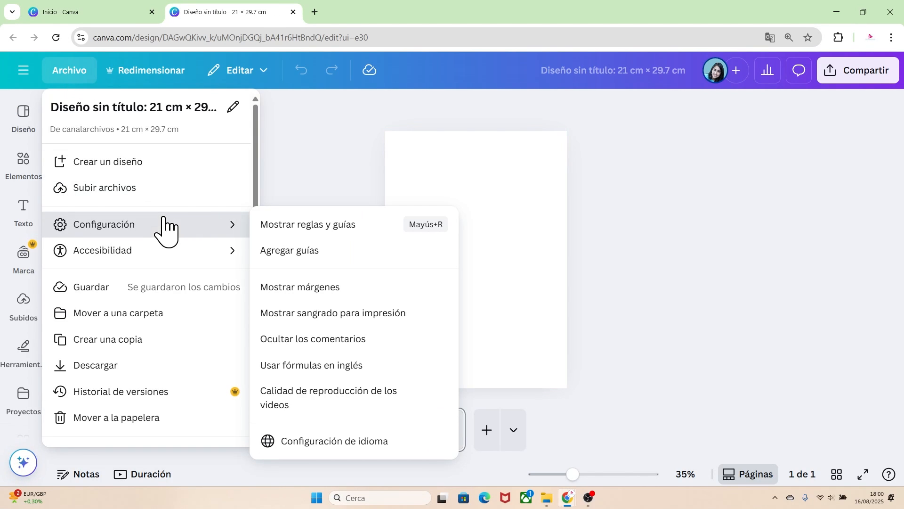
{"action": "left_click", "coordinate": [294, 224]}
{"action": "left_click", "coordinate": [78, 72]}
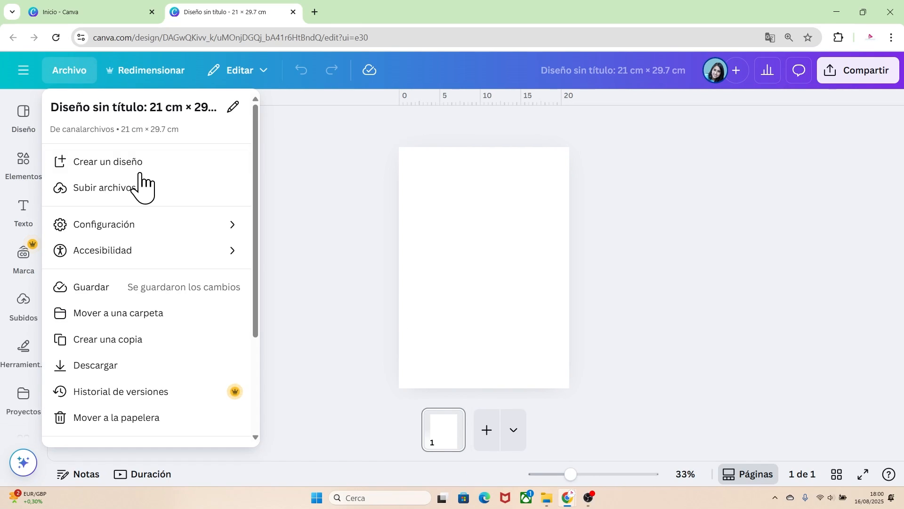
{"action": "mouse_move", "coordinate": [201, 225]}
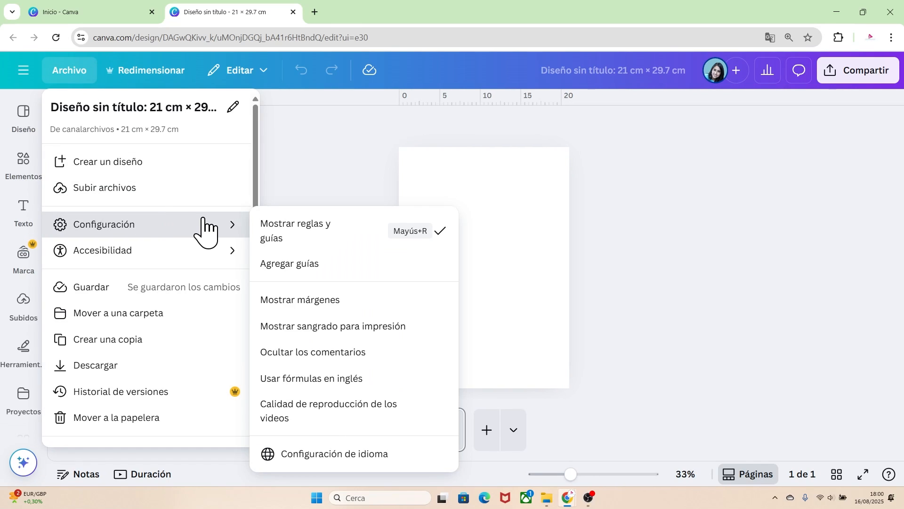
{"action": "left_click", "coordinate": [304, 335]}
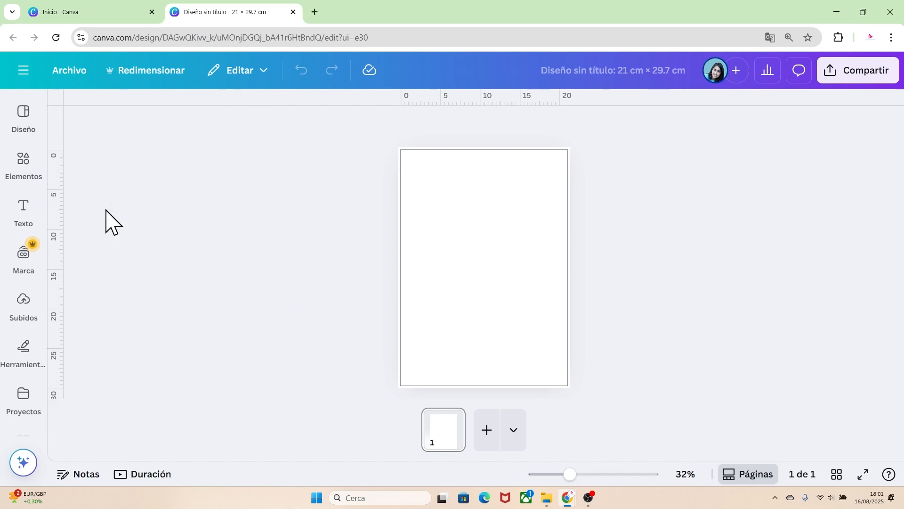
Search the apps for "FRAME MAKER" and open the Frame Maker app
{"action": "left_click", "coordinate": [40, 203]}
{"action": "scroll", "coordinate": [44, 212], "scroll_direction": "down", "scroll_amount": 3}
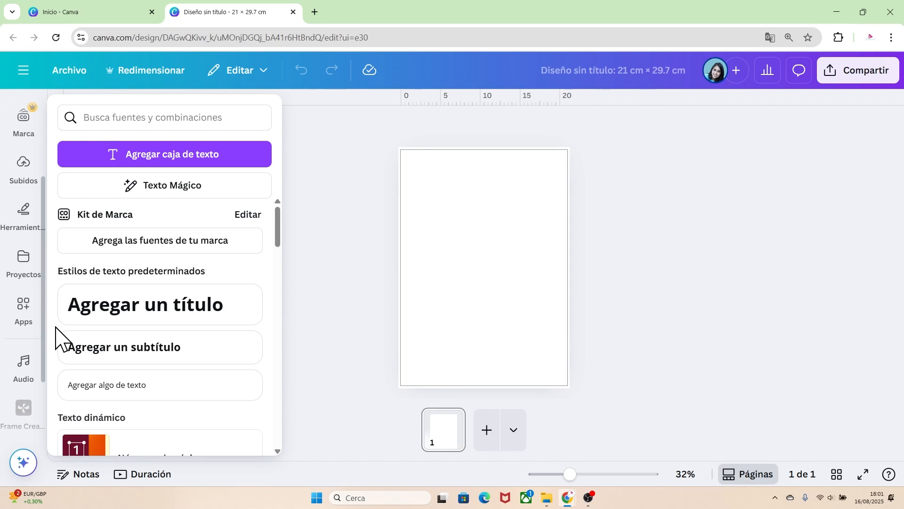
{"action": "left_click", "coordinate": [25, 307]}
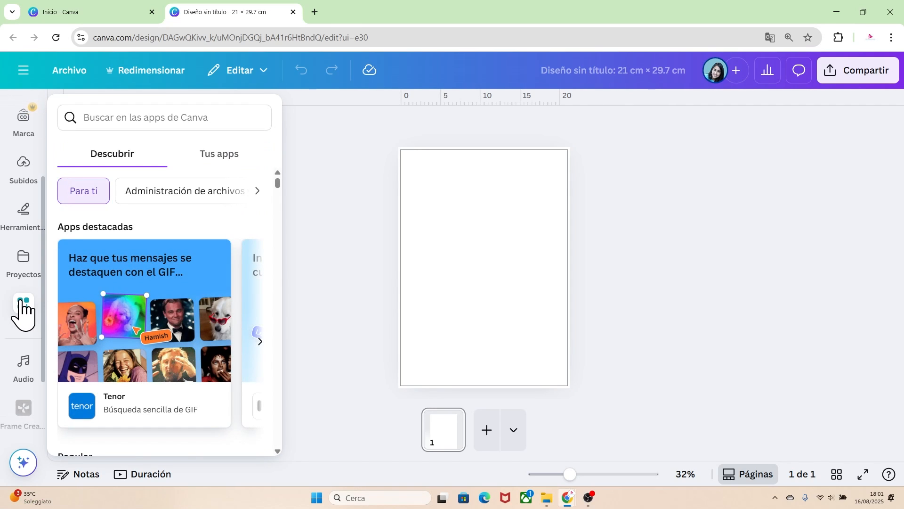
{"action": "left_click", "coordinate": [112, 113]}
{"action": "type", "text": "FRAME M"}
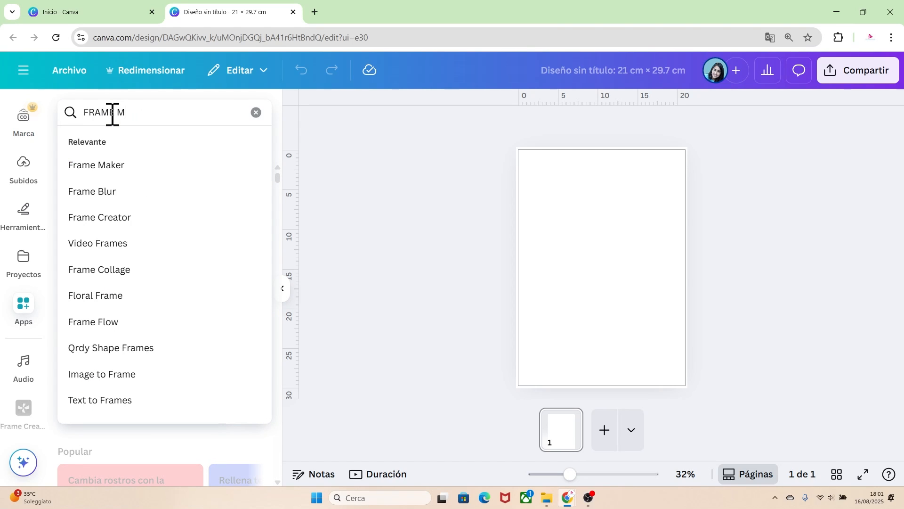
{"action": "type", "text": "AKER"}
{"action": "key", "text": "Return"}
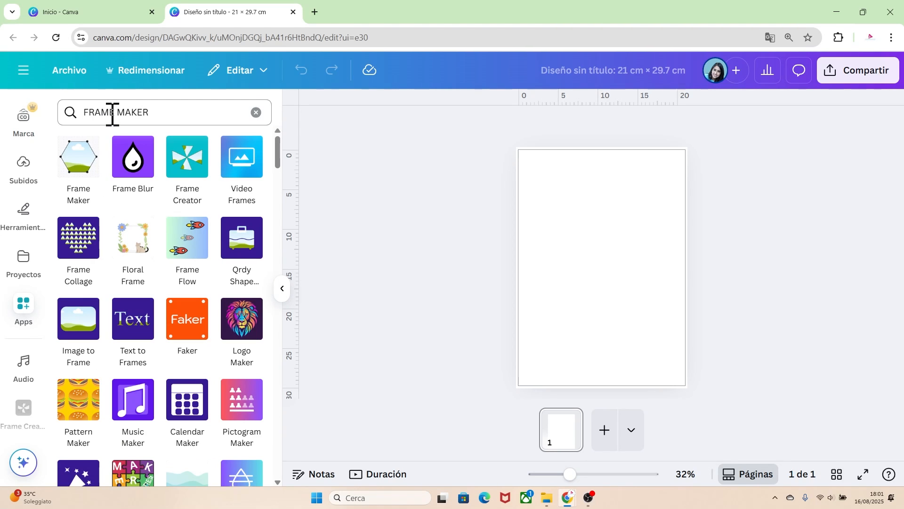
{"action": "left_click", "coordinate": [88, 142]}
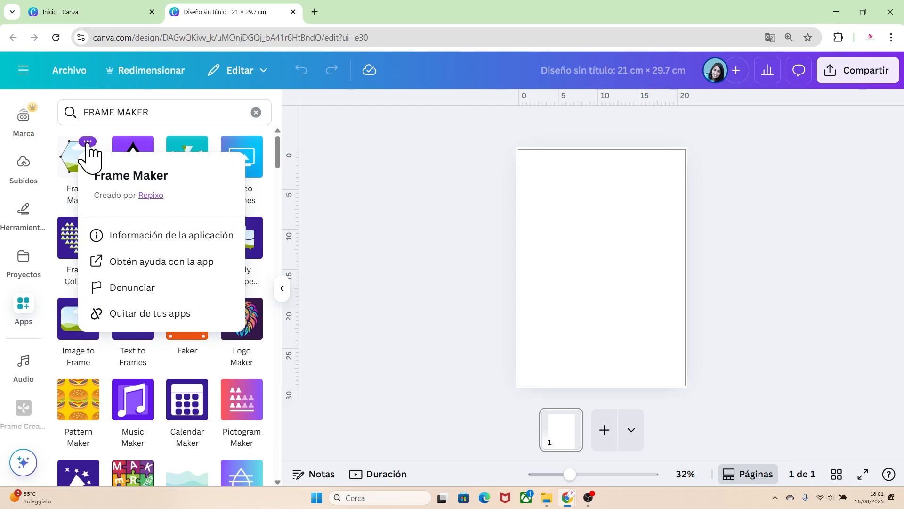
{"action": "left_click", "coordinate": [73, 163]}
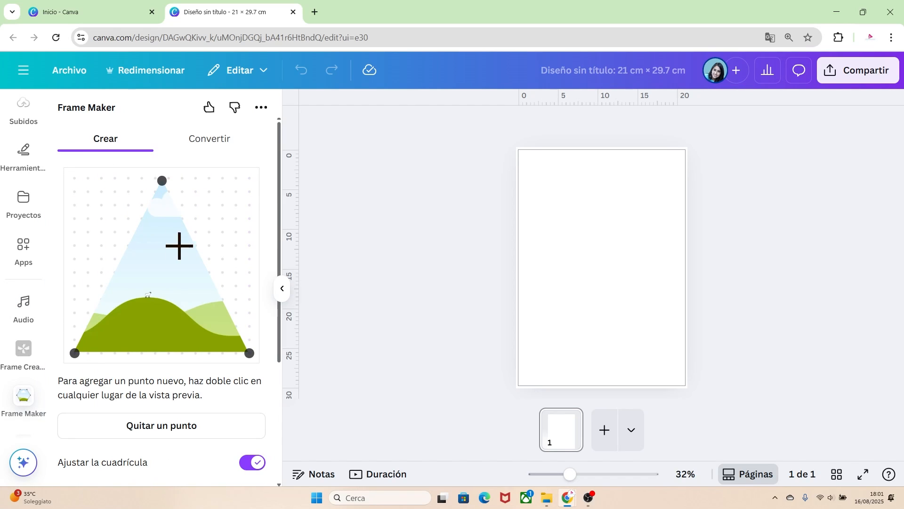
Set the frame grid to 20 columns and choose the trapezoid as the starting shape
{"action": "left_click_drag", "start_coordinate": [279, 244], "coordinate": [278, 381]}
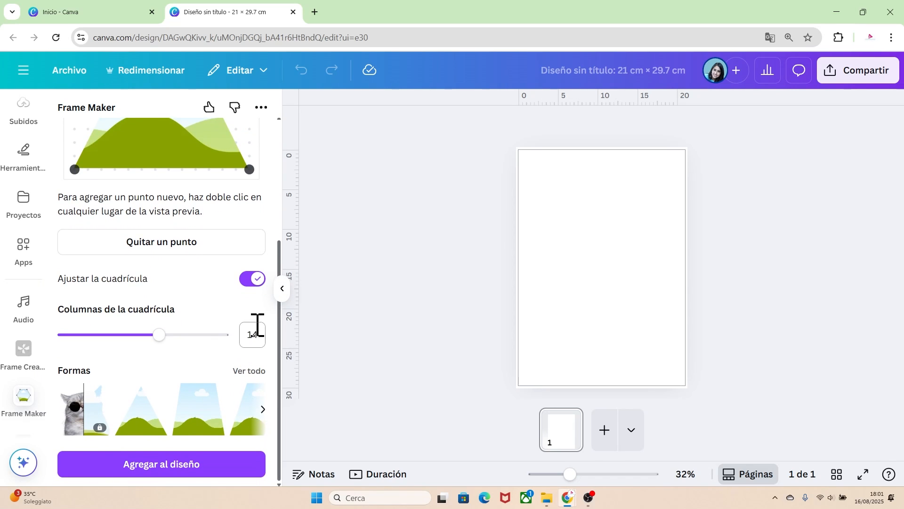
{"action": "left_click_drag", "start_coordinate": [161, 334], "coordinate": [233, 342]}
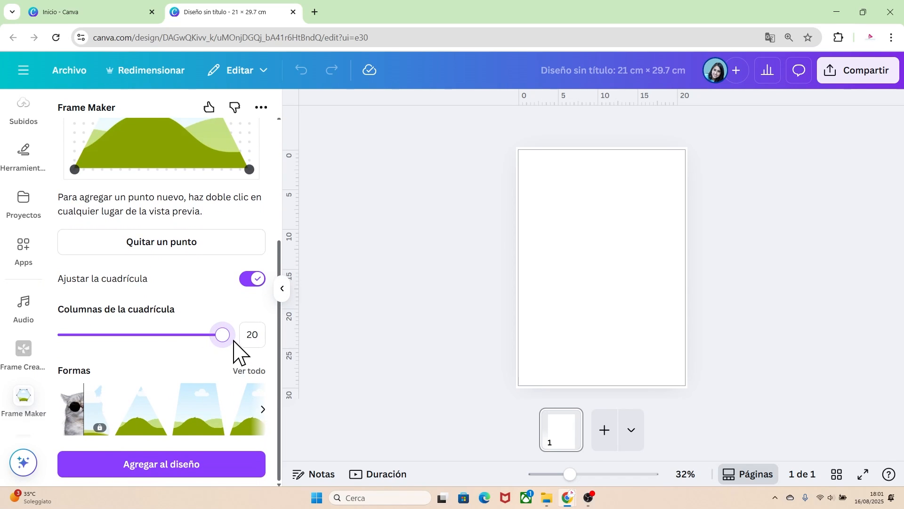
{"action": "left_click", "coordinate": [202, 424]}
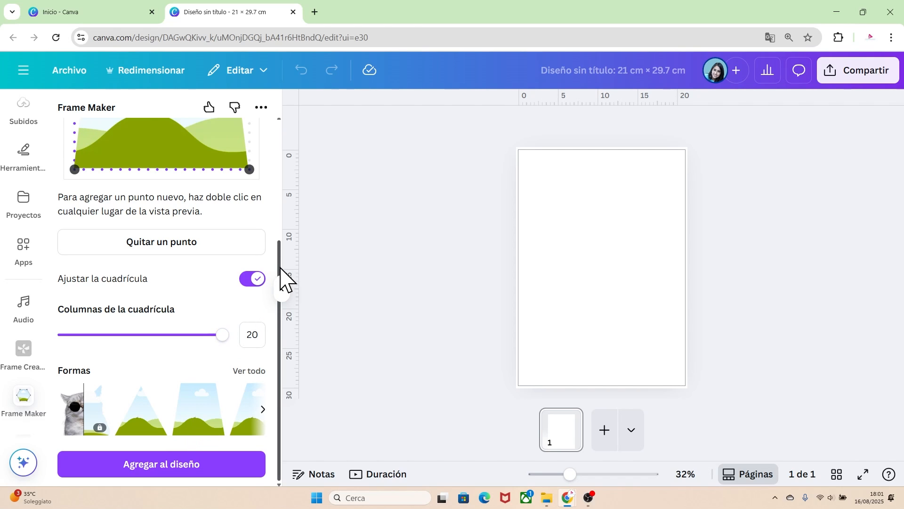
{"action": "left_click_drag", "start_coordinate": [283, 278], "coordinate": [293, 142]}
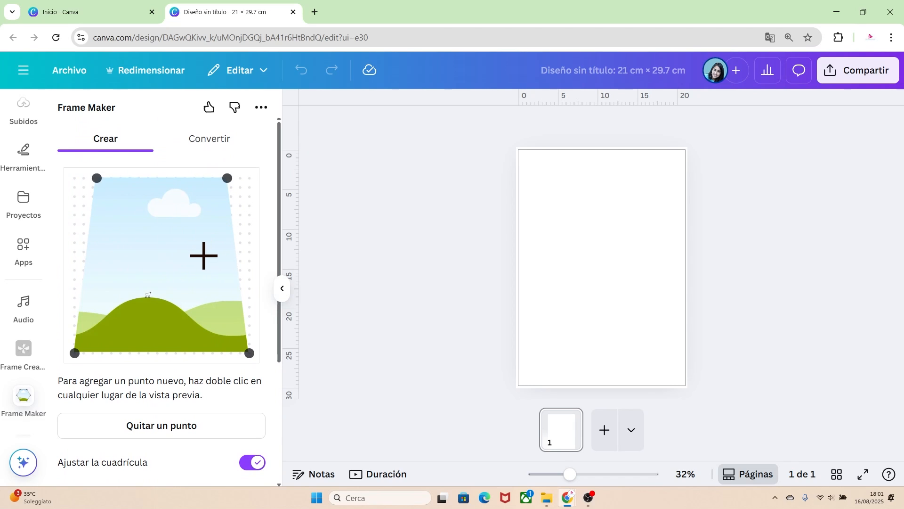
Add alternating outer and inner points down the trapezoid's right edge to form a zigzag outline
{"action": "key", "text": "ctrl+plus"}
{"action": "key", "text": "ctrl+plus"}
{"action": "key", "text": "ctrl+plus"}
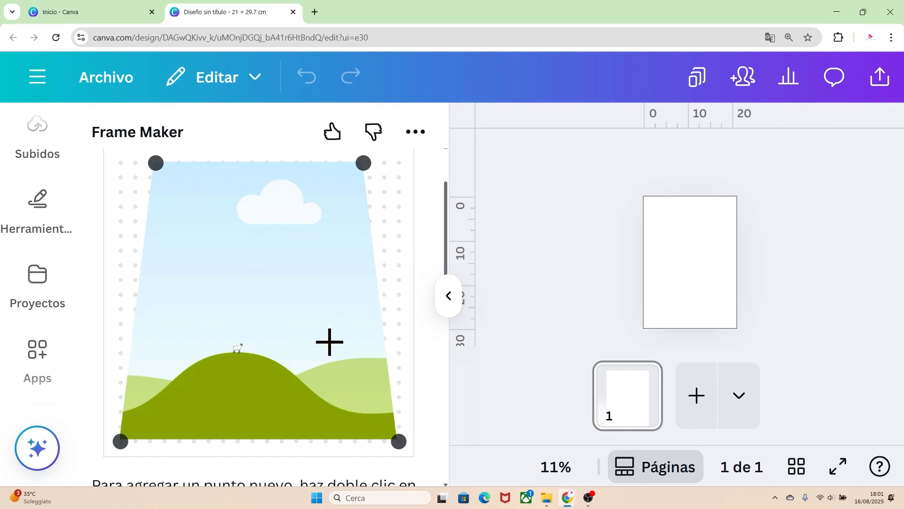
{"action": "double_click", "coordinate": [393, 185]}
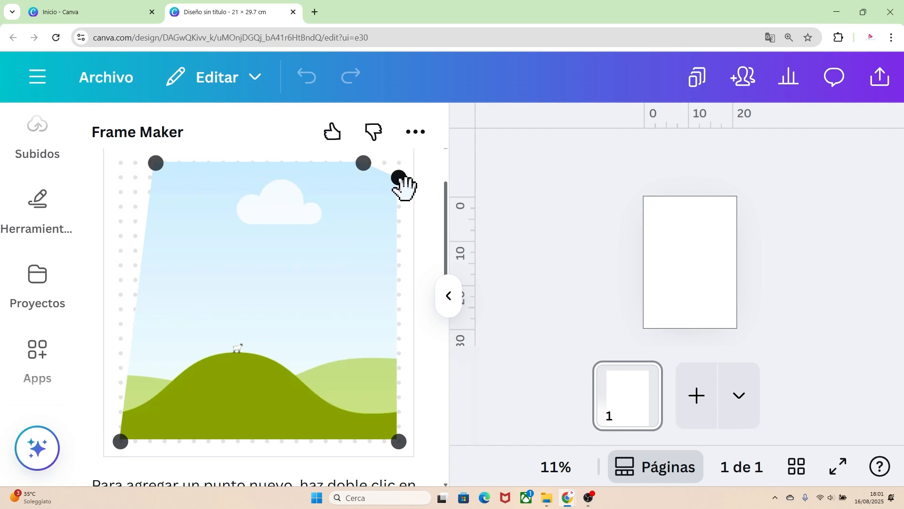
{"action": "double_click", "coordinate": [363, 203]}
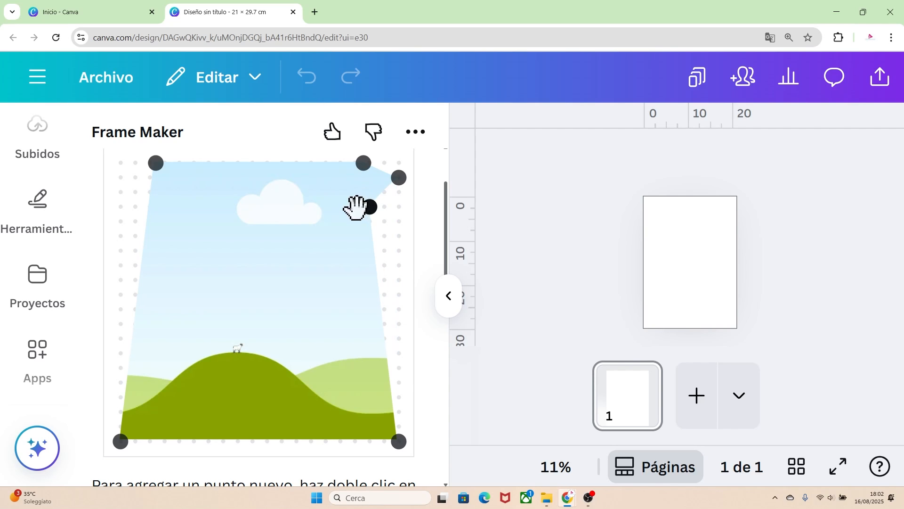
{"action": "double_click", "coordinate": [387, 236]}
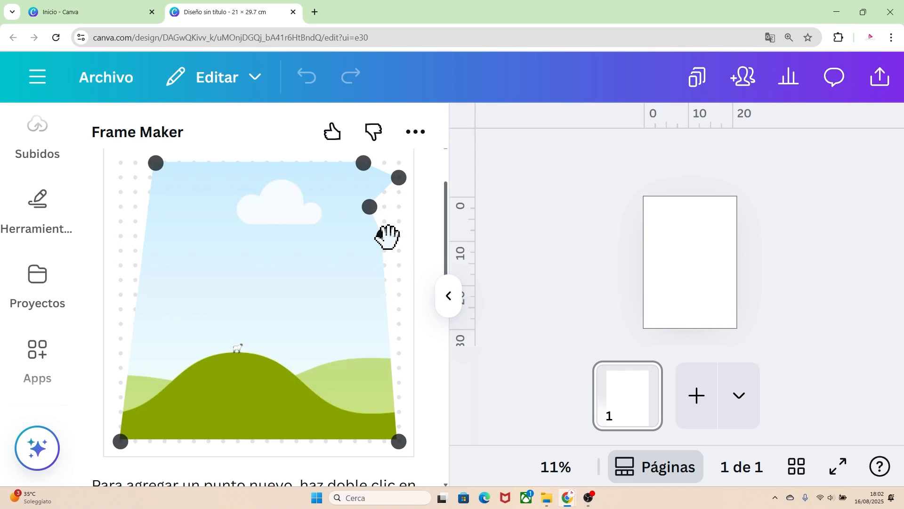
{"action": "double_click", "coordinate": [363, 265]}
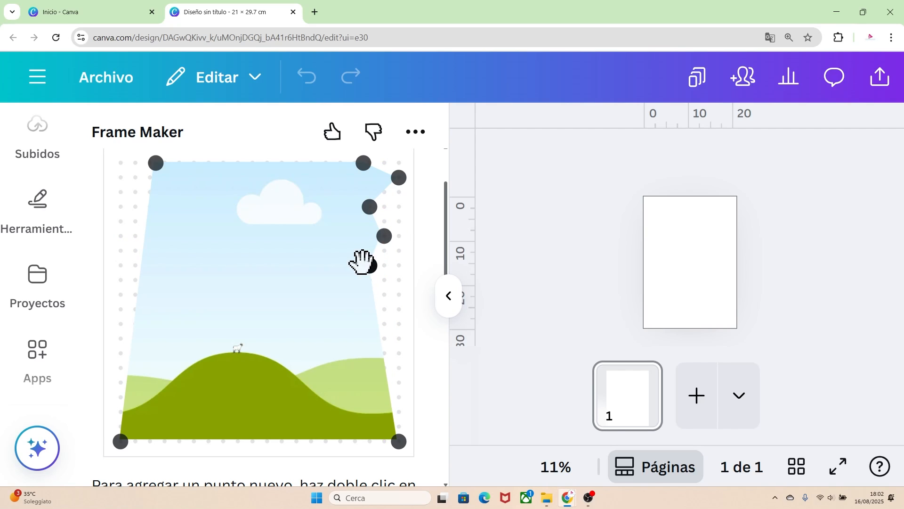
{"action": "double_click", "coordinate": [389, 285]}
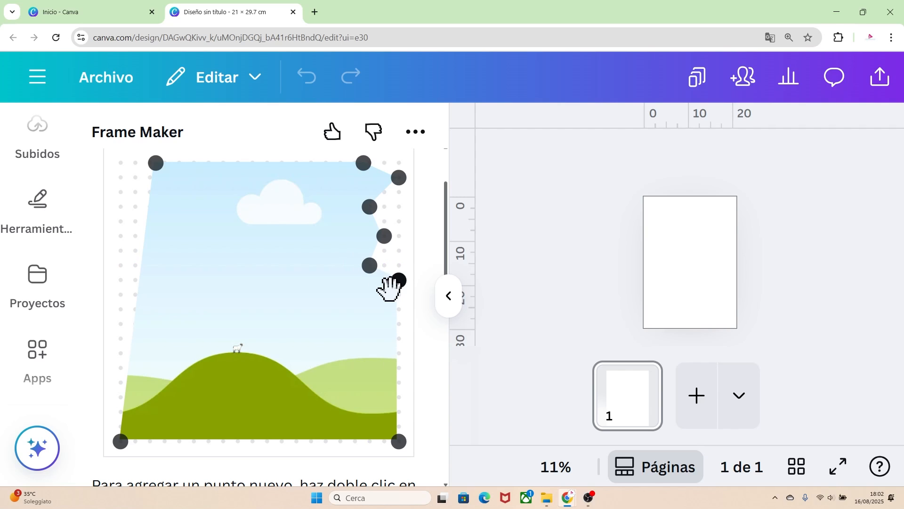
{"action": "double_click", "coordinate": [363, 303]}
{"action": "double_click", "coordinate": [396, 330]}
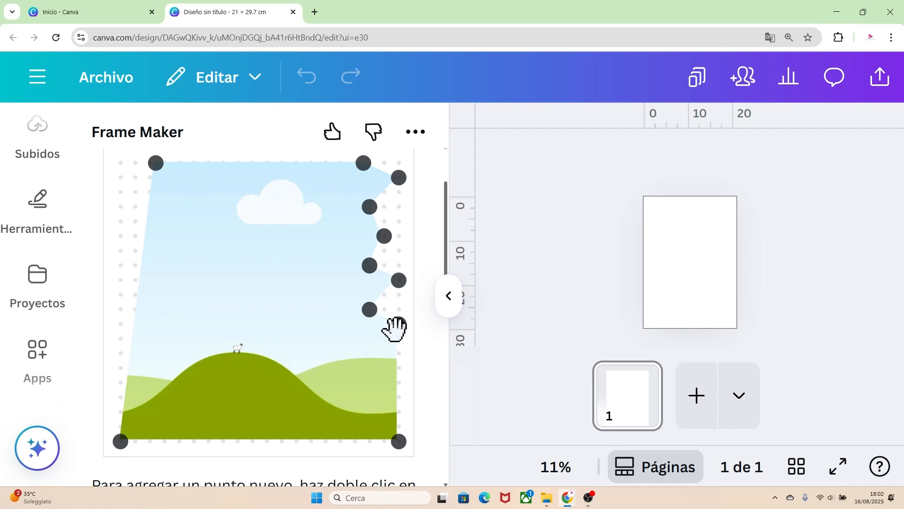
{"action": "double_click", "coordinate": [372, 357]}
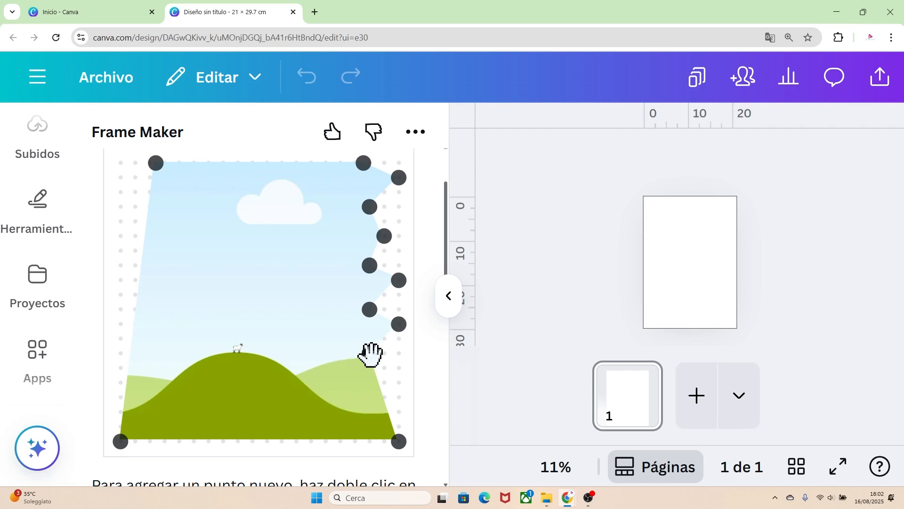
{"action": "double_click", "coordinate": [398, 383]}
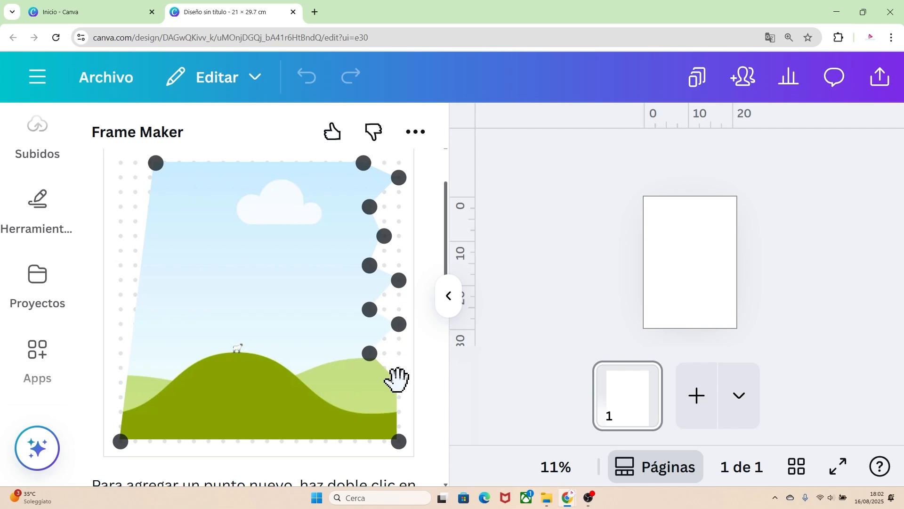
{"action": "double_click", "coordinate": [372, 409]}
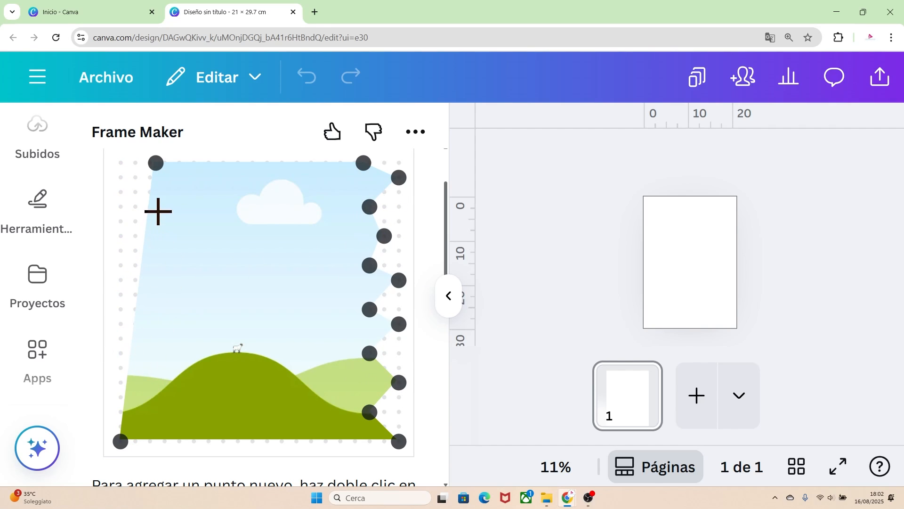
Add alternating inner and outer points down the frame's left edge to form a zigzag, and place the uppermost outer point on the right edge
{"action": "double_click", "coordinate": [163, 192]}
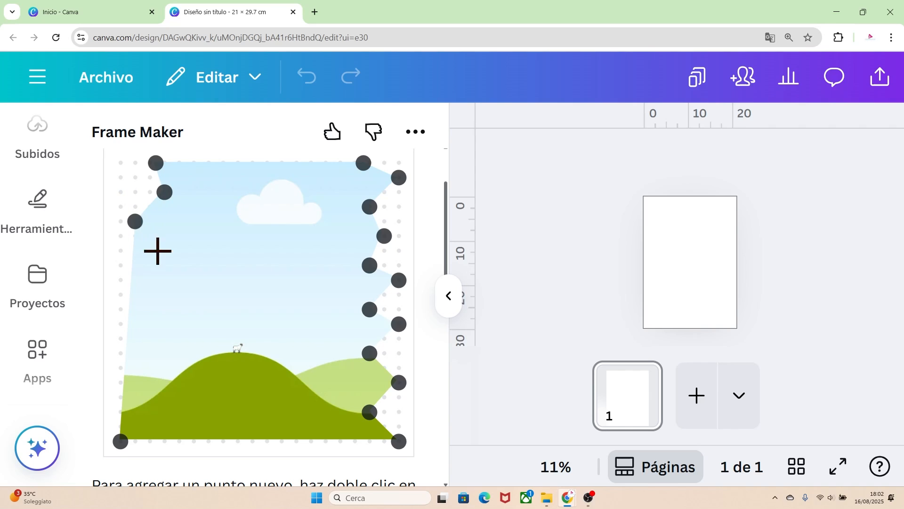
{"action": "double_click", "coordinate": [166, 237]}
{"action": "double_click", "coordinate": [137, 264]}
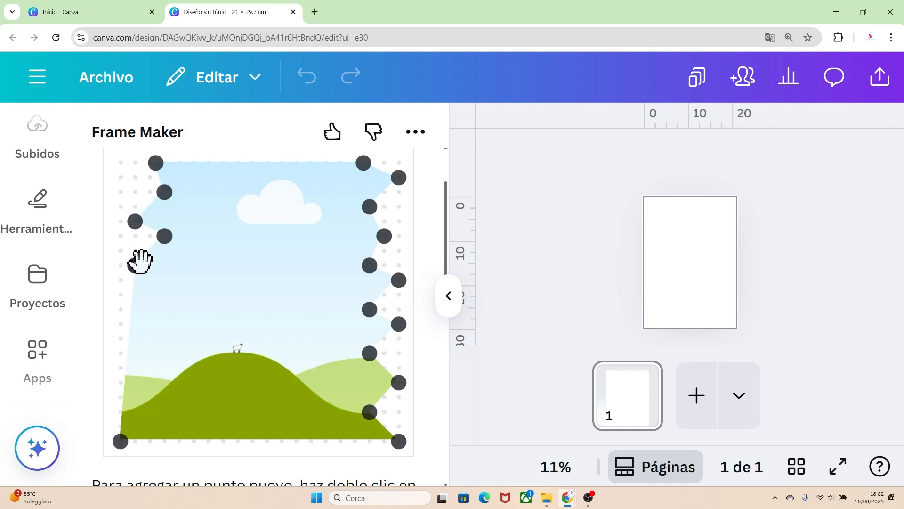
{"action": "double_click", "coordinate": [163, 282]}
{"action": "double_click", "coordinate": [135, 309]}
{"action": "double_click", "coordinate": [164, 338]}
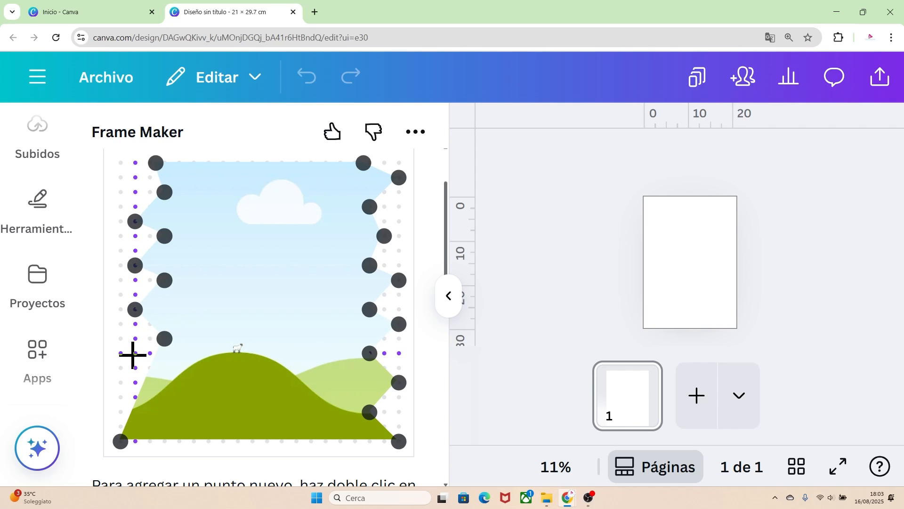
{"action": "double_click", "coordinate": [134, 354]}
{"action": "double_click", "coordinate": [166, 382]}
{"action": "double_click", "coordinate": [134, 397]}
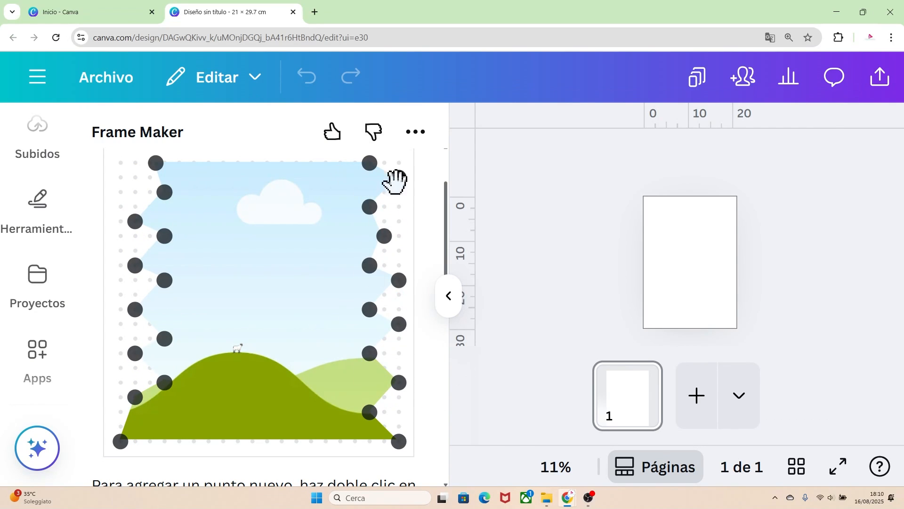
{"action": "double_click", "coordinate": [398, 178]}
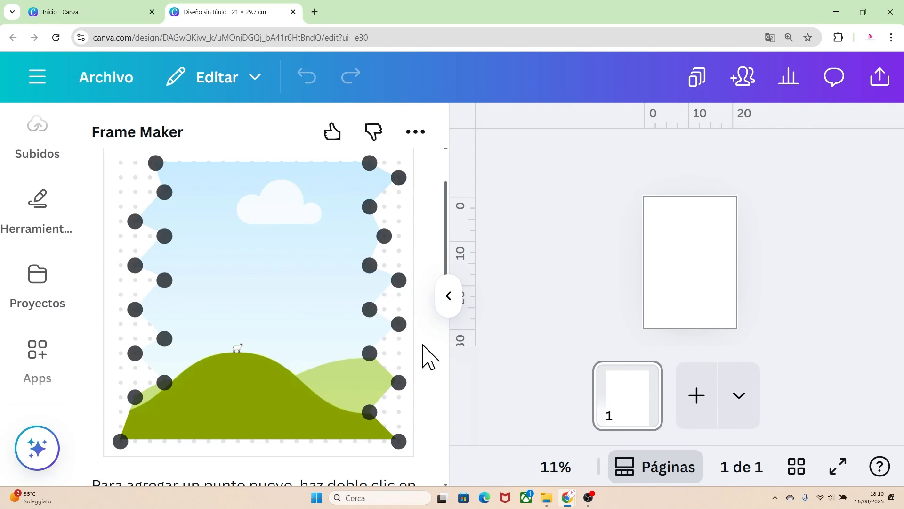
Pull the zigzag points along the frame's right edge inward, away from the outline they form
{"action": "left_click", "coordinate": [370, 412]}
{"action": "left_click_drag", "start_coordinate": [370, 412], "coordinate": [355, 427]}
{"action": "left_click_drag", "start_coordinate": [399, 383], "coordinate": [340, 412]}
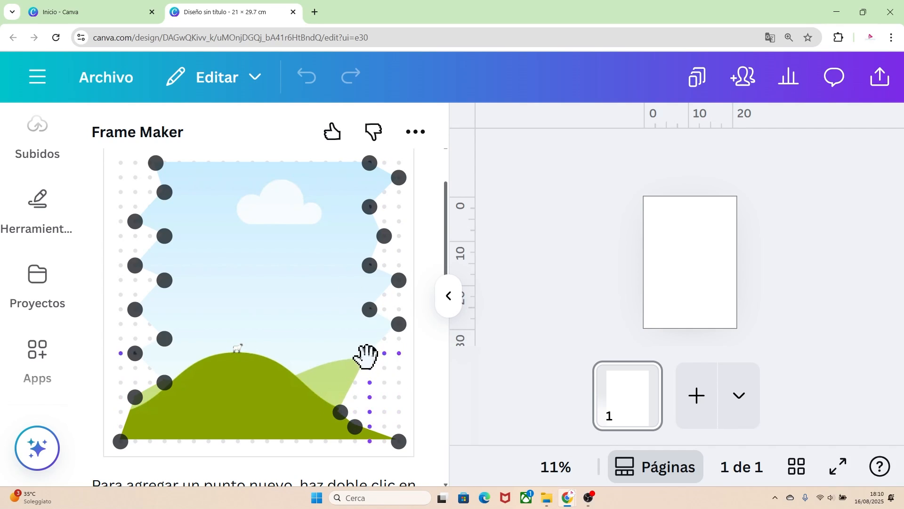
{"action": "left_click_drag", "start_coordinate": [370, 353], "coordinate": [311, 397]}
{"action": "left_click_drag", "start_coordinate": [398, 324], "coordinate": [296, 368]}
{"action": "left_click_drag", "start_coordinate": [370, 310], "coordinate": [296, 354]}
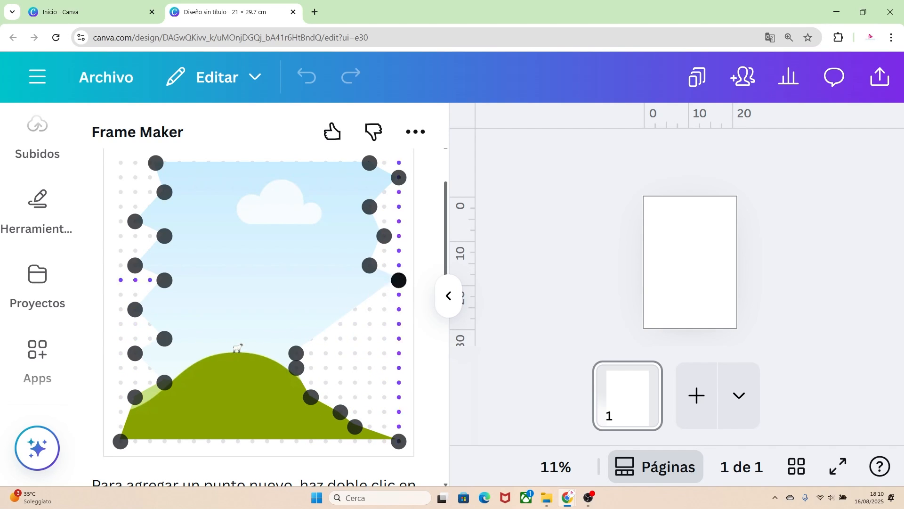
{"action": "left_click_drag", "start_coordinate": [399, 280], "coordinate": [296, 323]}
{"action": "left_click_drag", "start_coordinate": [369, 265], "coordinate": [282, 295]}
{"action": "left_click_drag", "start_coordinate": [381, 238], "coordinate": [281, 265]}
{"action": "left_click_drag", "start_coordinate": [369, 206], "coordinate": [325, 250]}
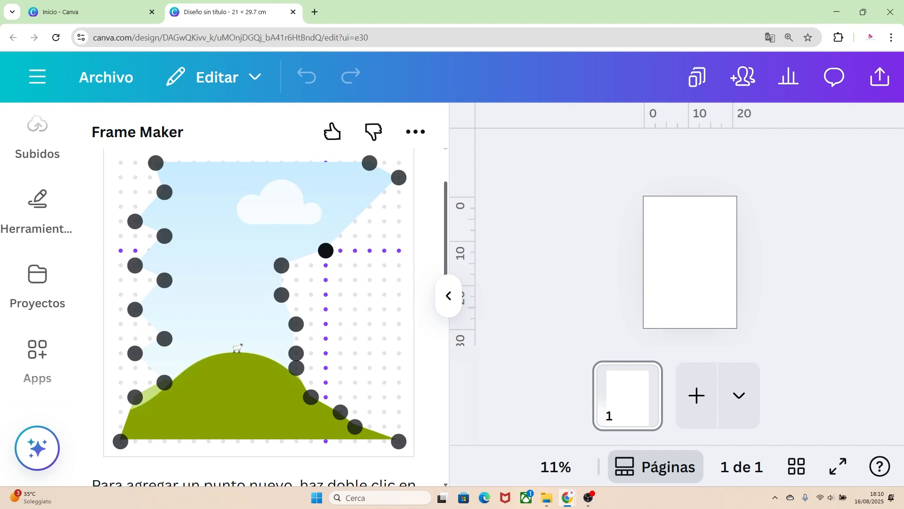
{"action": "left_click_drag", "start_coordinate": [399, 177], "coordinate": [326, 236]}
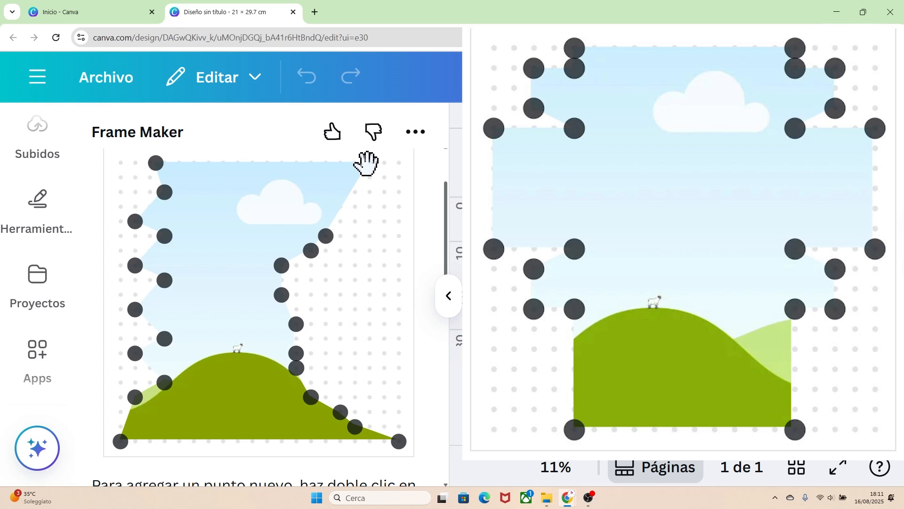
Shape the upper right edge: narrow the top corner, form a two-column tapered tab below it, and start the full-width flap on the fifth row
{"action": "left_click_drag", "start_coordinate": [366, 162], "coordinate": [340, 163]}
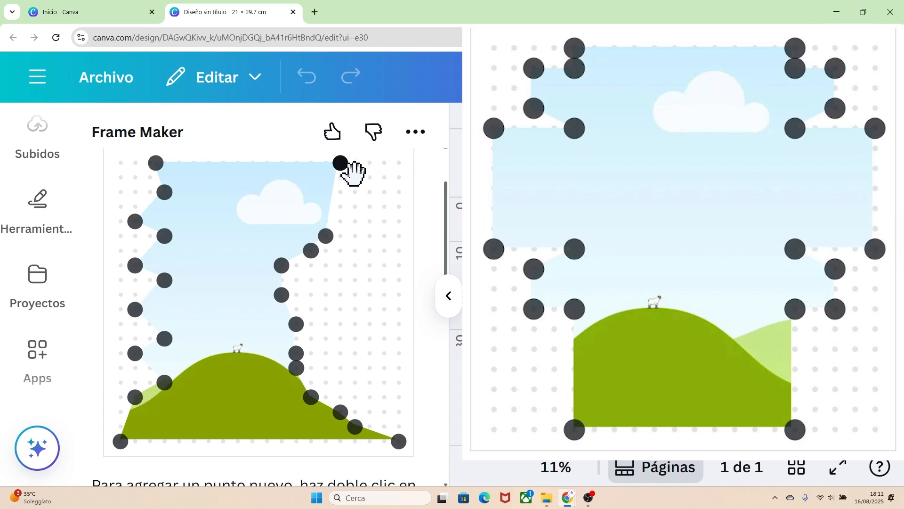
{"action": "left_click_drag", "start_coordinate": [325, 235], "coordinate": [340, 177]}
{"action": "left_click_drag", "start_coordinate": [311, 250], "coordinate": [370, 177]}
{"action": "left_click_drag", "start_coordinate": [282, 265], "coordinate": [370, 207]}
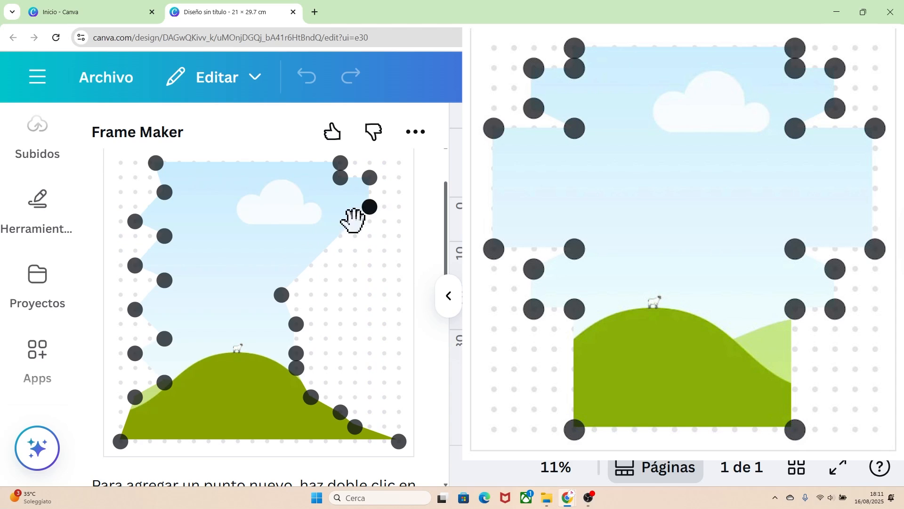
{"action": "left_click_drag", "start_coordinate": [281, 295], "coordinate": [341, 221]}
{"action": "left_click_drag", "start_coordinate": [297, 324], "coordinate": [399, 221]}
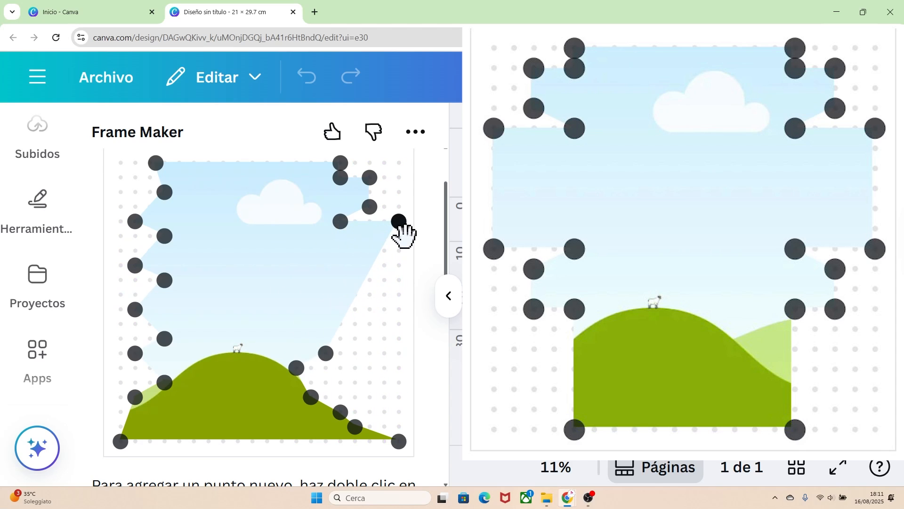
Close the full-width flap's lower right end, form a tapered tab beneath it, and align the bottom-right corner under the top-right one
{"action": "left_click_drag", "start_coordinate": [326, 353], "coordinate": [399, 310]}
{"action": "left_click_drag", "start_coordinate": [296, 368], "coordinate": [341, 310]}
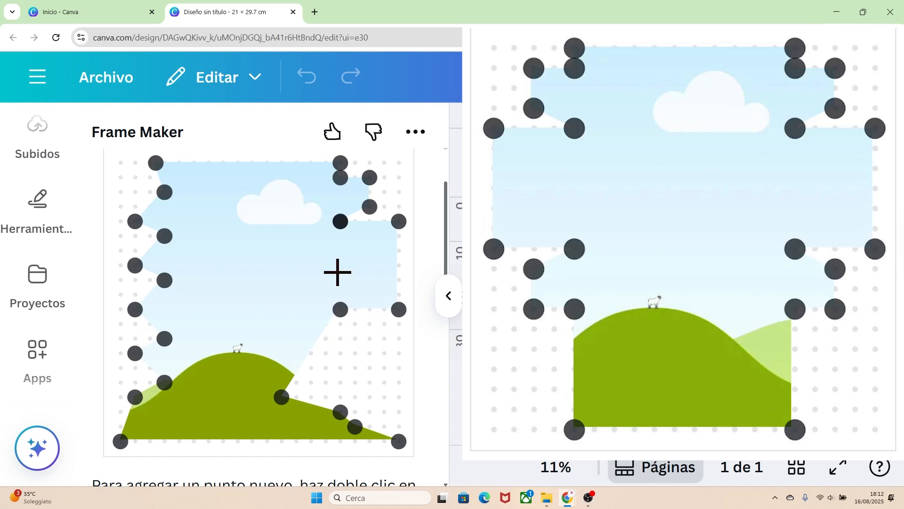
{"action": "left_click_drag", "start_coordinate": [282, 395], "coordinate": [369, 323]}
{"action": "left_click_drag", "start_coordinate": [340, 412], "coordinate": [370, 353]}
{"action": "left_click_drag", "start_coordinate": [311, 412], "coordinate": [340, 353]}
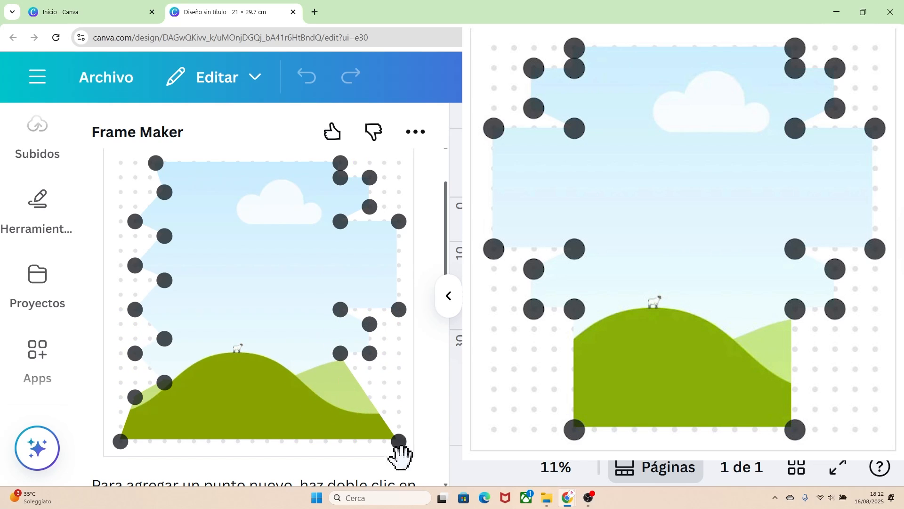
{"action": "left_click_drag", "start_coordinate": [398, 441], "coordinate": [340, 441]}
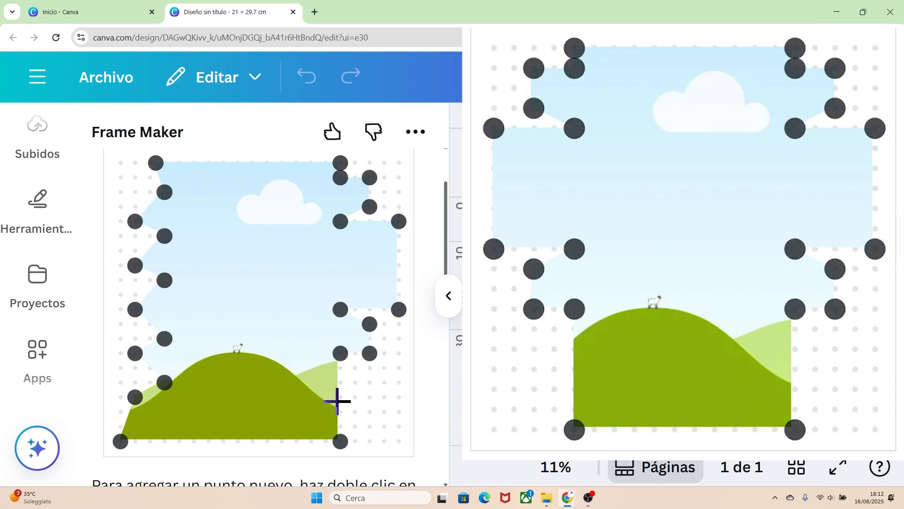
Scatter the zigzag points along the frame's left edge away from their positions in the outline
{"action": "left_click_drag", "start_coordinate": [136, 398], "coordinate": [194, 427]}
{"action": "left_click_drag", "start_coordinate": [164, 382], "coordinate": [150, 412]}
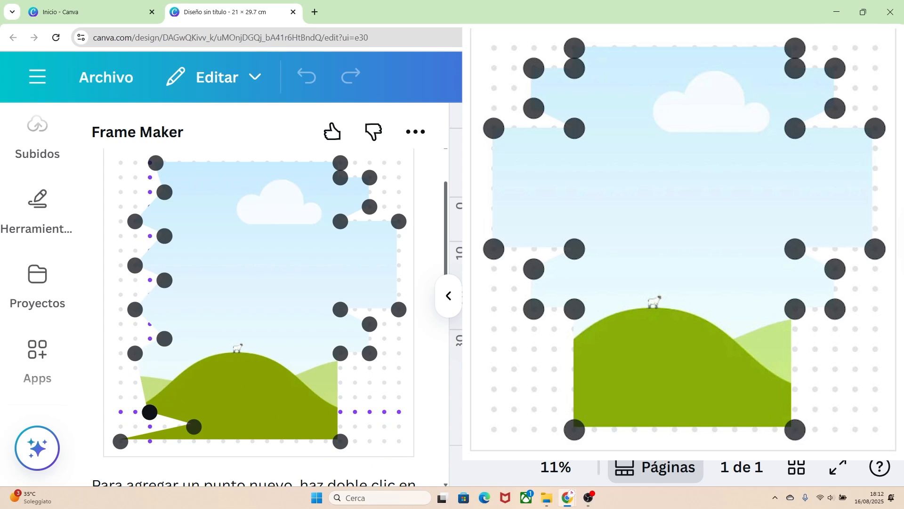
{"action": "left_click_drag", "start_coordinate": [164, 339], "coordinate": [209, 368]}
{"action": "left_click_drag", "start_coordinate": [135, 353], "coordinate": [179, 383]}
{"action": "left_click_drag", "start_coordinate": [136, 310], "coordinate": [149, 354]}
{"action": "left_click_drag", "start_coordinate": [164, 280], "coordinate": [179, 324]}
{"action": "left_click_drag", "start_coordinate": [135, 265], "coordinate": [120, 339]}
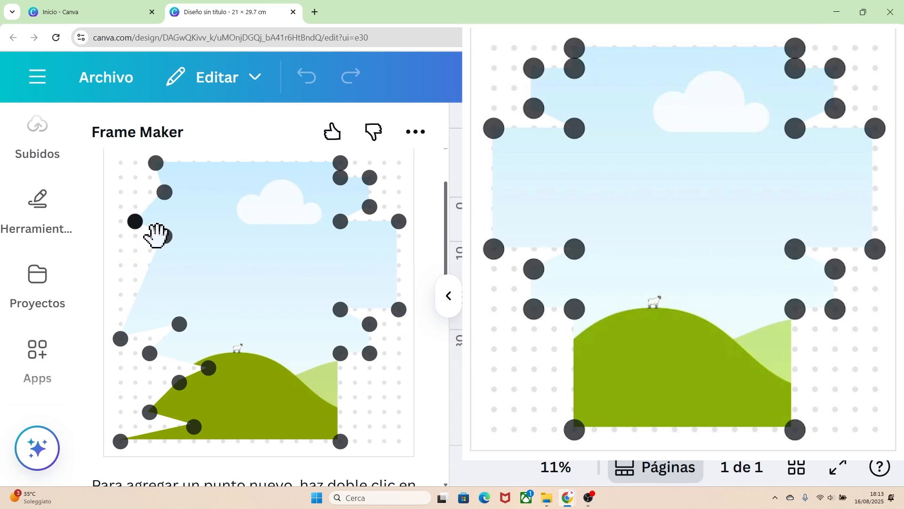
{"action": "left_click_drag", "start_coordinate": [135, 222], "coordinate": [179, 295]}
{"action": "left_click_drag", "start_coordinate": [164, 236], "coordinate": [150, 295]}
Shape the upper left edge as a mirror of the right: narrowed top corner, two-column tapered tab and start of the full-width flap
{"action": "left_click", "coordinate": [165, 192]}
{"action": "left_click_drag", "start_coordinate": [165, 163], "coordinate": [179, 177]}
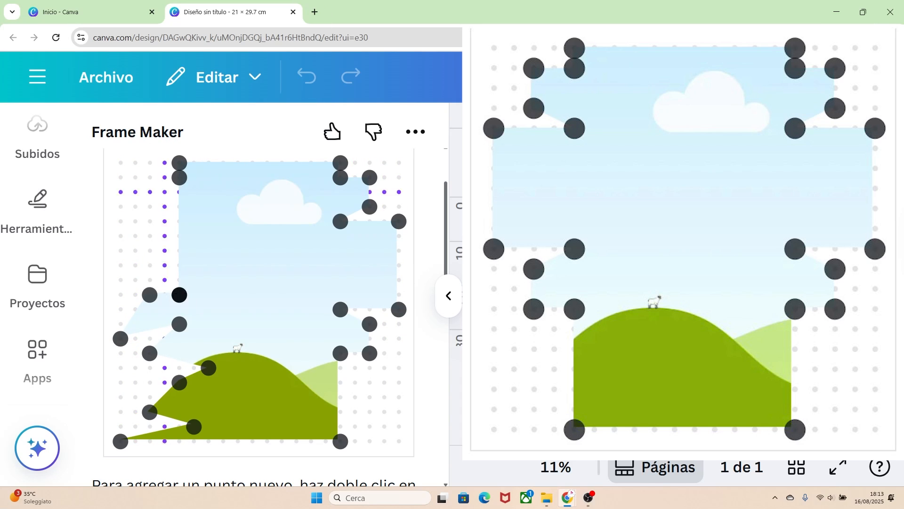
{"action": "left_click_drag", "start_coordinate": [179, 295], "coordinate": [150, 178]}
{"action": "left_click_drag", "start_coordinate": [149, 295], "coordinate": [150, 207]}
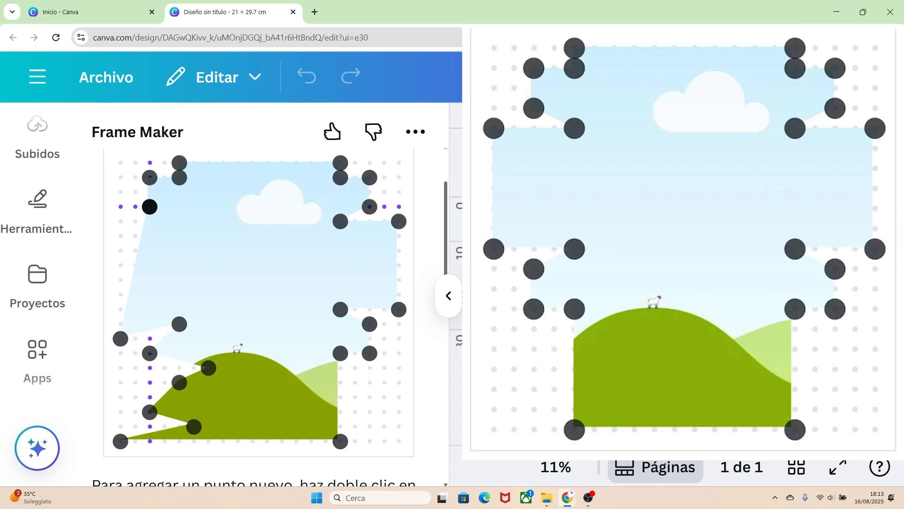
{"action": "left_click_drag", "start_coordinate": [121, 339], "coordinate": [179, 221]}
{"action": "left_click_drag", "start_coordinate": [178, 324], "coordinate": [120, 222]}
Mirror the lower right edge on the left: close the full-width flap, form the tapered tab and align the bottom-left corner beneath the top-left one
{"action": "left_click_drag", "start_coordinate": [150, 354], "coordinate": [120, 310]}
{"action": "left_click_drag", "start_coordinate": [209, 368], "coordinate": [179, 310]}
{"action": "left_click_drag", "start_coordinate": [179, 382], "coordinate": [149, 324]}
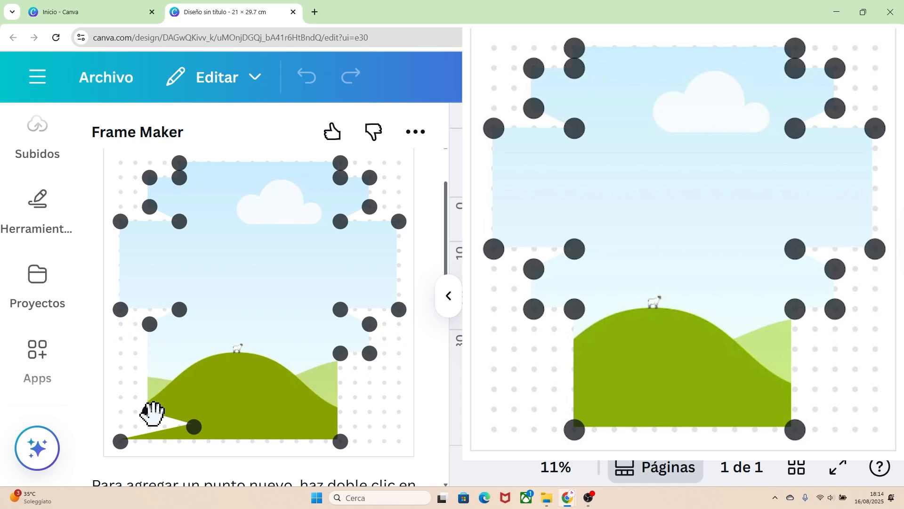
{"action": "left_click_drag", "start_coordinate": [150, 412], "coordinate": [150, 353]}
{"action": "left_click_drag", "start_coordinate": [194, 427], "coordinate": [179, 354]}
{"action": "left_click_drag", "start_coordinate": [152, 441], "coordinate": [179, 441]}
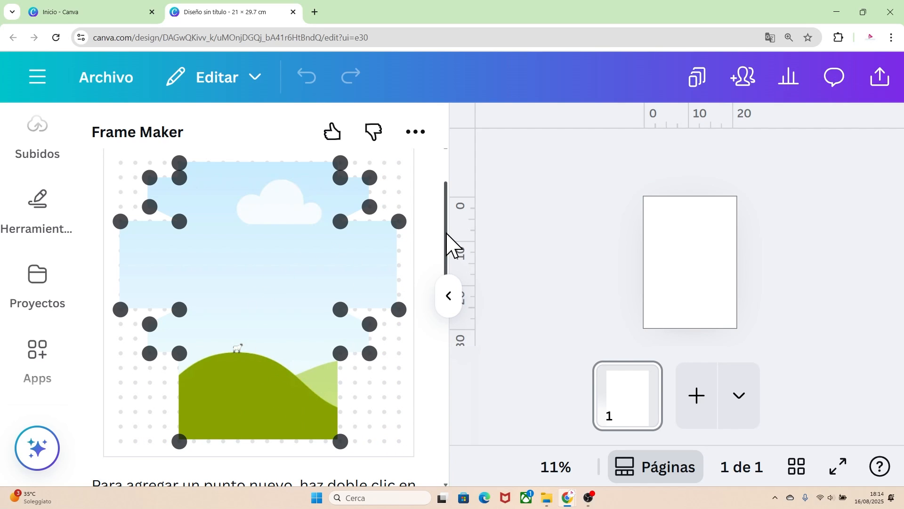
Add the custom frame to the design, collapse the Frame Maker side area and deselect the frame
{"action": "left_click_drag", "start_coordinate": [447, 235], "coordinate": [444, 419]}
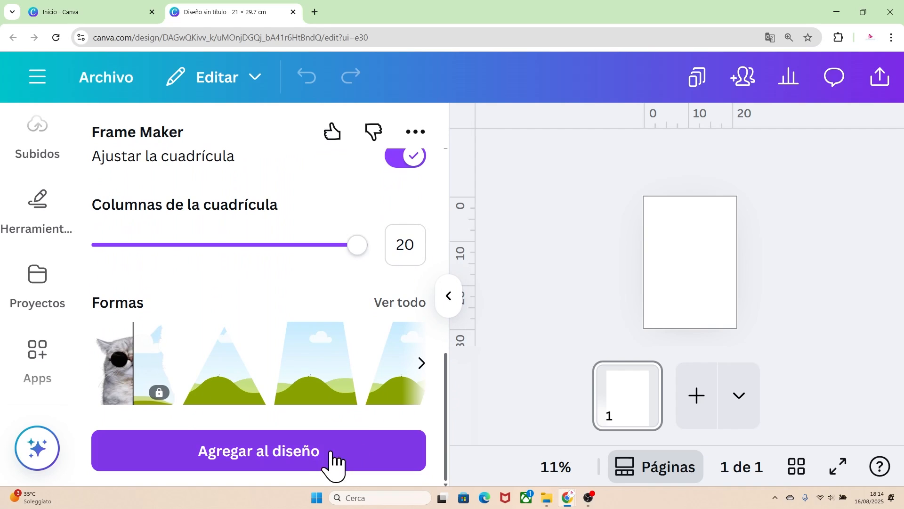
{"action": "left_click", "coordinate": [265, 456]}
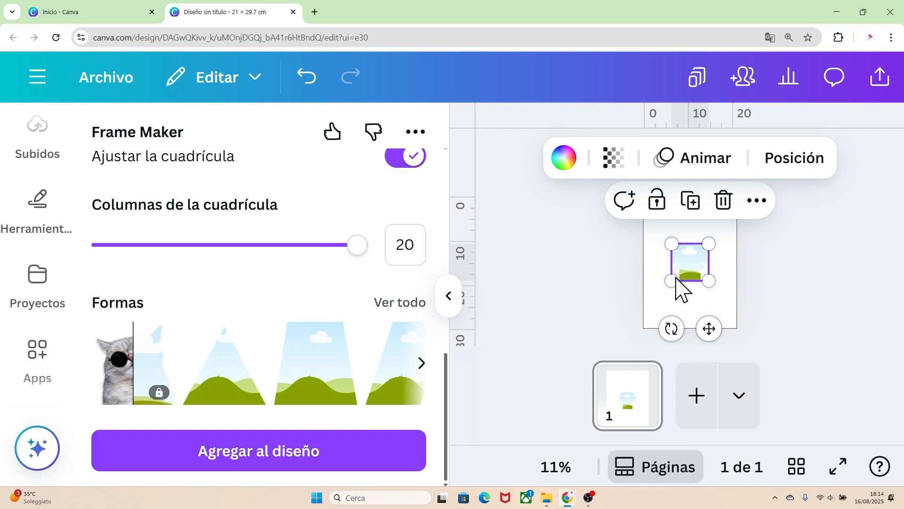
{"action": "left_click", "coordinate": [453, 303]}
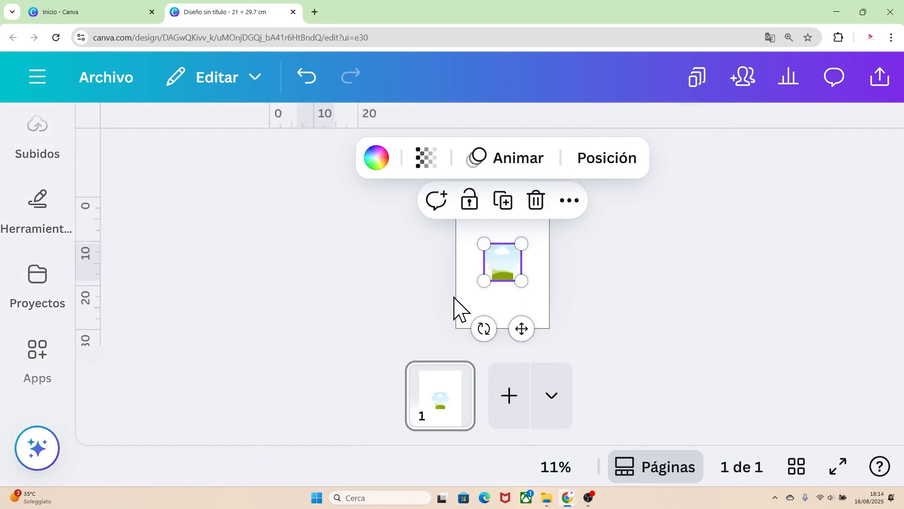
{"action": "left_click", "coordinate": [594, 303]}
Move the frame to the page's top-left corner and enlarge it to the full page width
{"action": "key", "text": "ctrl+0"}
{"action": "left_click_drag", "start_coordinate": [610, 477], "coordinate": [602, 475]}
{"action": "left_click", "coordinate": [490, 258]}
{"action": "left_click_drag", "start_coordinate": [490, 259], "coordinate": [458, 213]}
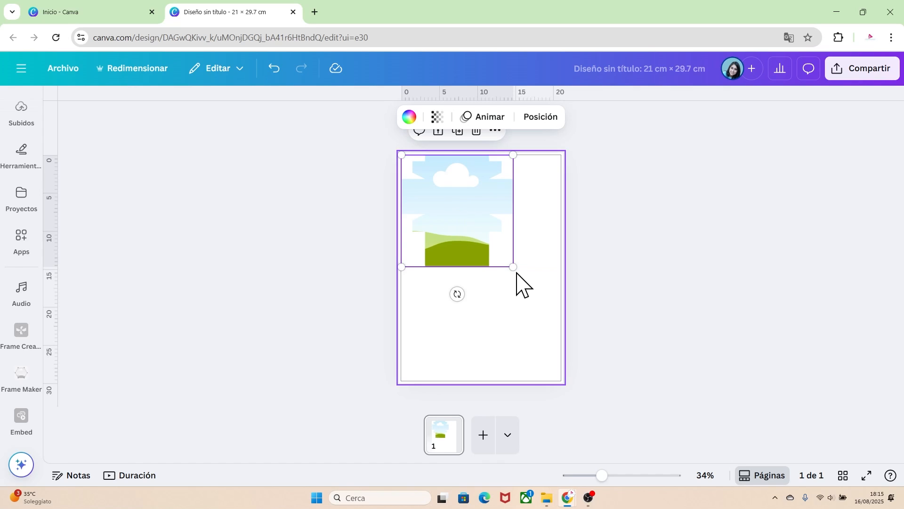
{"action": "left_click_drag", "start_coordinate": [514, 267], "coordinate": [555, 321]}
Place two vertical guides along the central column's sides and two horizontal guides along the full-width flap's upper and lower edges
{"action": "left_click_drag", "start_coordinate": [601, 475], "coordinate": [617, 475]}
{"action": "scroll", "coordinate": [533, 229], "scroll_direction": "up", "scroll_amount": 2}
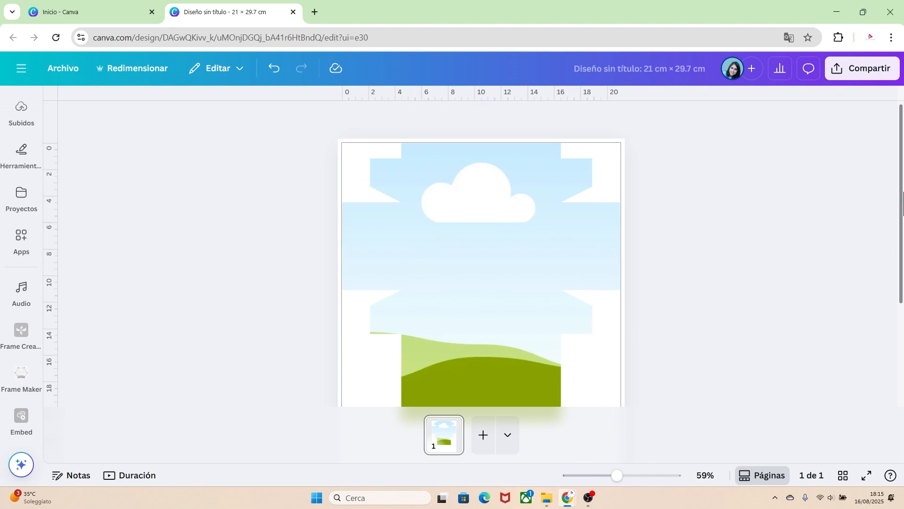
{"action": "scroll", "coordinate": [523, 236], "scroll_direction": "down", "scroll_amount": 3}
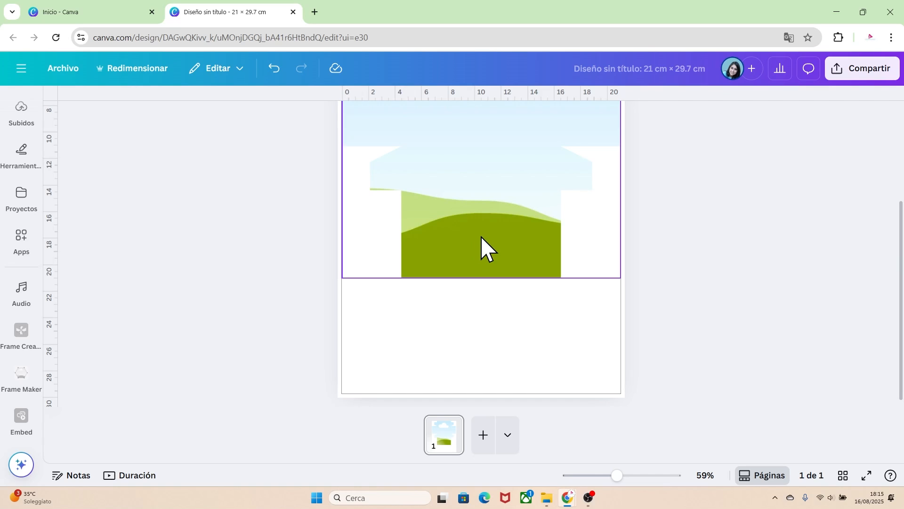
{"action": "left_click", "coordinate": [481, 238]}
{"action": "scroll", "coordinate": [901, 283], "scroll_direction": "up", "scroll_amount": 3}
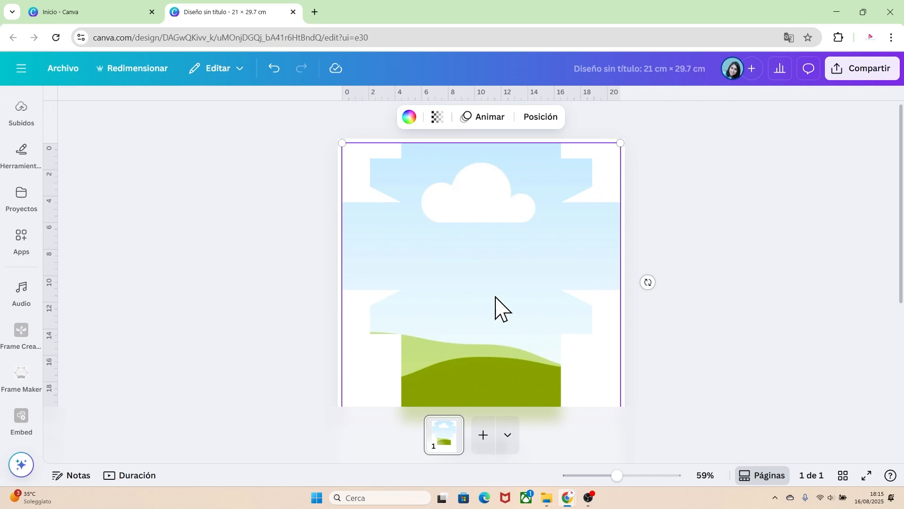
{"action": "left_click", "coordinate": [674, 316]}
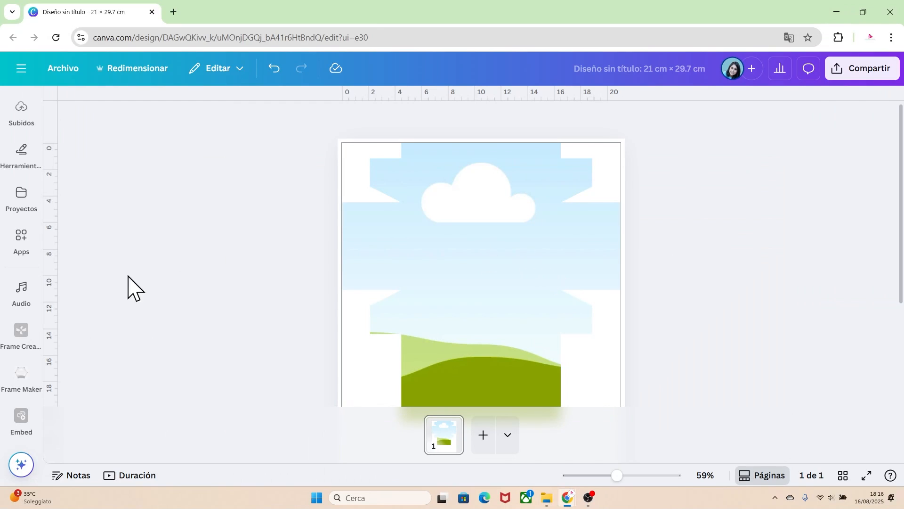
{"action": "left_click_drag", "start_coordinate": [54, 273], "coordinate": [62, 276]}
{"action": "left_click_drag", "start_coordinate": [193, 289], "coordinate": [402, 300]}
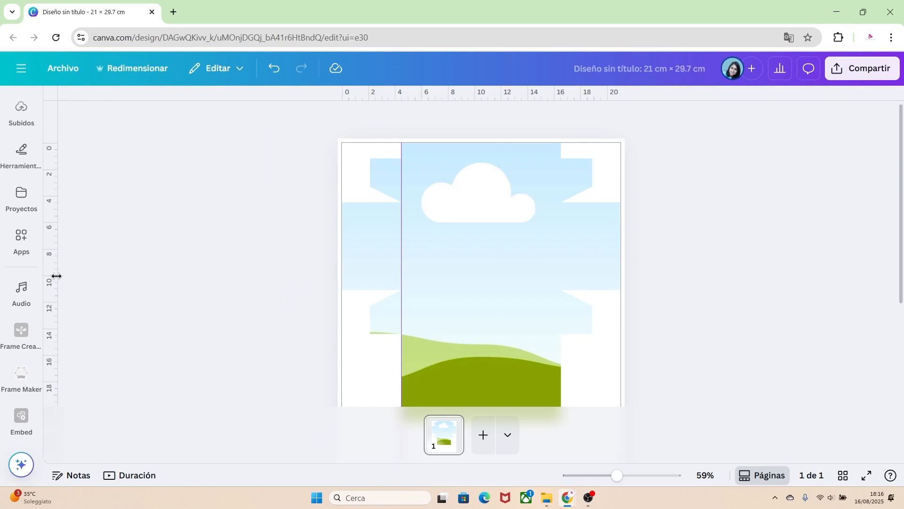
{"action": "left_click_drag", "start_coordinate": [273, 295], "coordinate": [560, 303]}
{"action": "left_click_drag", "start_coordinate": [335, 96], "coordinate": [297, 289]}
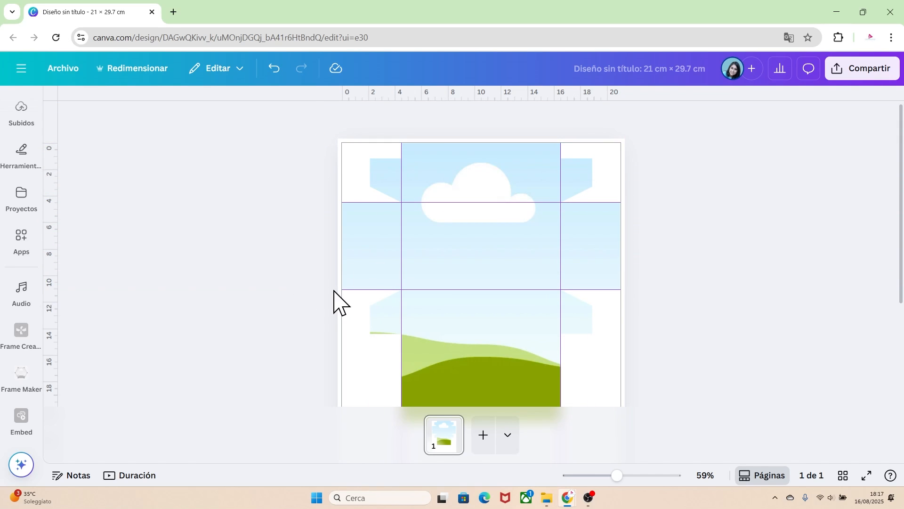
Search the elements for "MARCOS" and limit the results to frames
{"action": "mouse_move", "coordinate": [617, 476]}
{"action": "left_mouse_down"}
{"action": "mouse_move", "coordinate": [632, 485]}
{"action": "mouse_move", "coordinate": [633, 476]}
{"action": "left_mouse_up"}
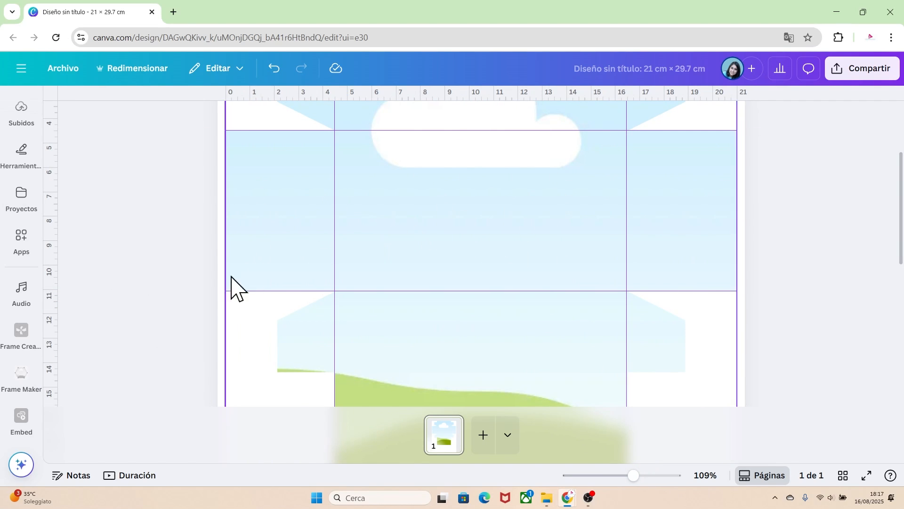
{"action": "scroll", "coordinate": [38, 275], "scroll_direction": "up", "scroll_amount": 3}
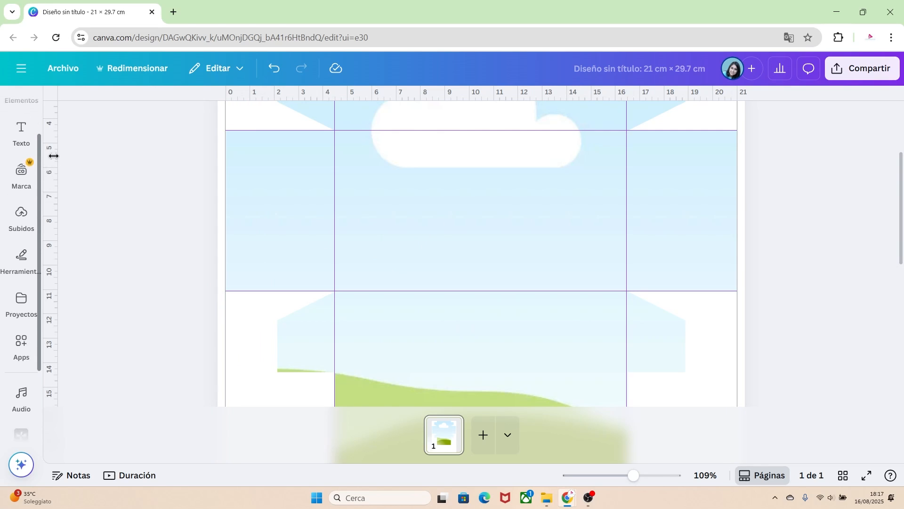
{"action": "left_click", "coordinate": [21, 130]}
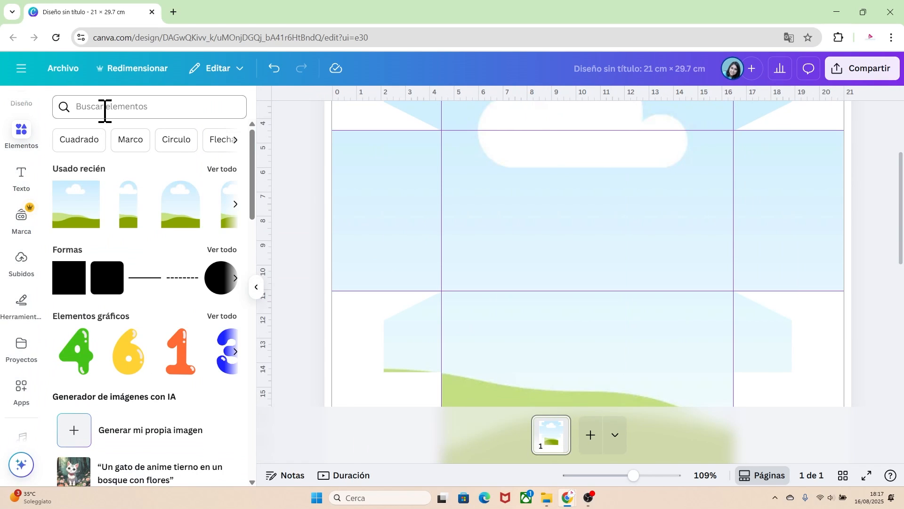
{"action": "left_click", "coordinate": [105, 107]}
{"action": "type", "text": "MARCO"}
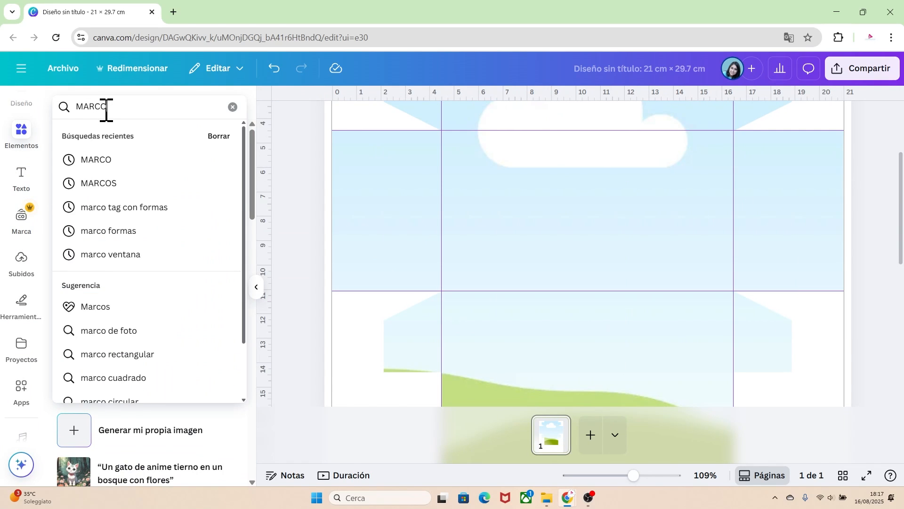
{"action": "type", "text": "S"}
{"action": "key", "text": "Return"}
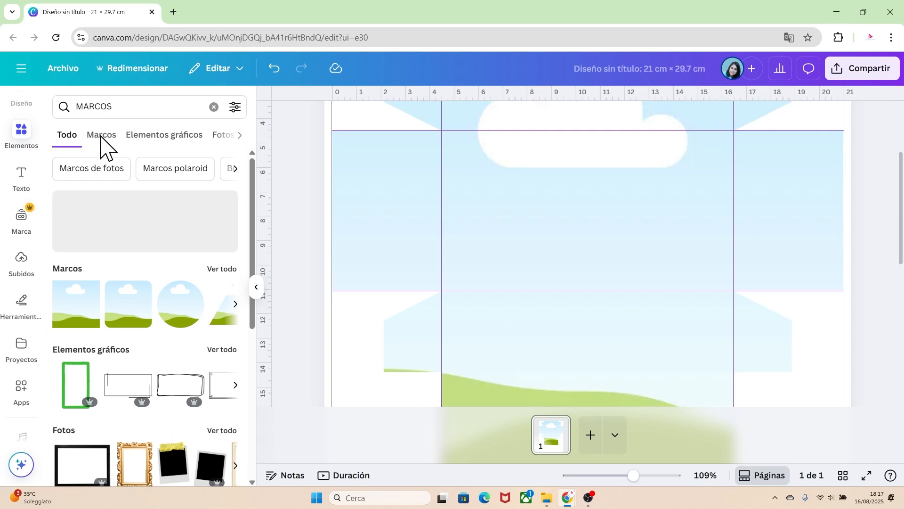
{"action": "left_click", "coordinate": [101, 136]}
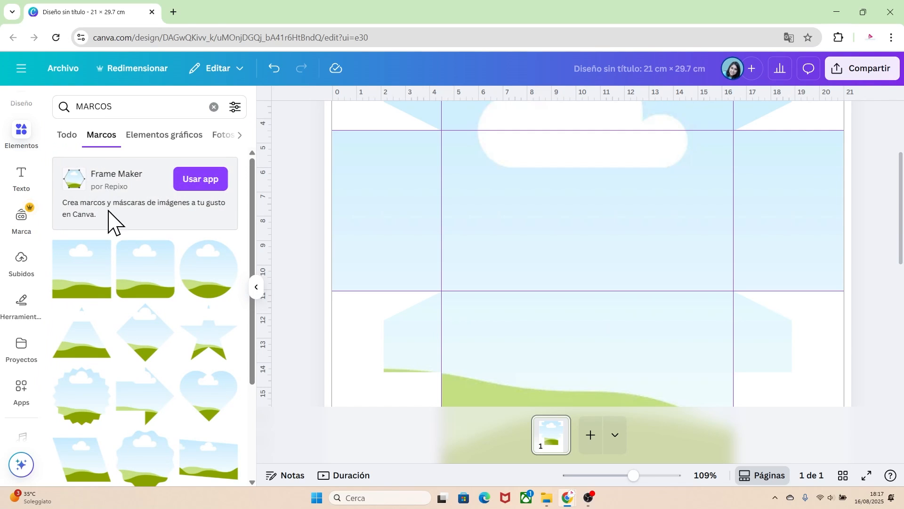
Add the Square Frame and fit it exactly to the central rectangle bounded by the four guides
{"action": "left_click", "coordinate": [102, 249]}
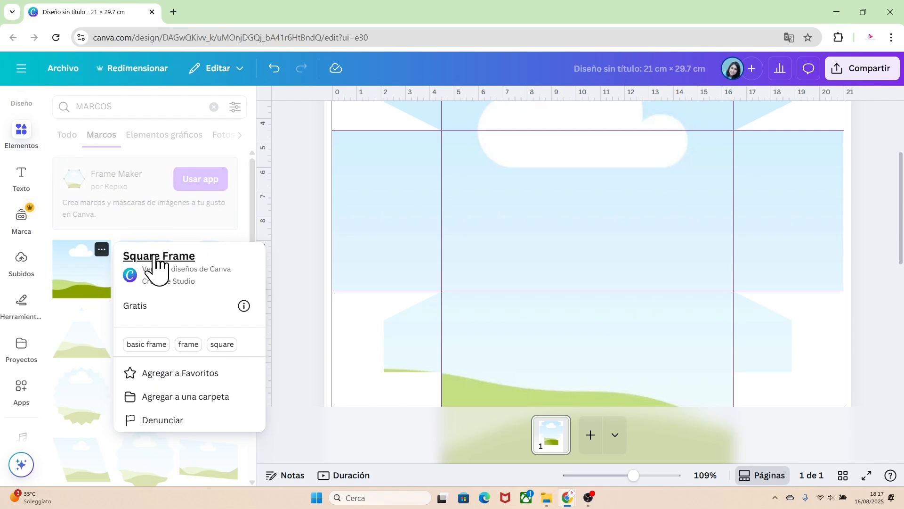
{"action": "left_click", "coordinate": [80, 273]}
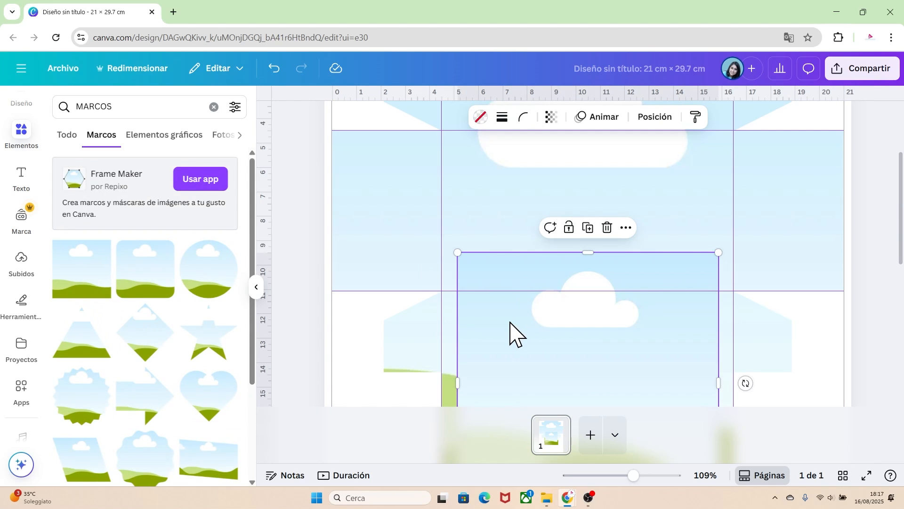
{"action": "left_click_drag", "start_coordinate": [515, 332], "coordinate": [493, 212]}
{"action": "left_click_drag", "start_coordinate": [556, 391], "coordinate": [583, 291]}
{"action": "left_click_drag", "start_coordinate": [703, 210], "coordinate": [733, 209]}
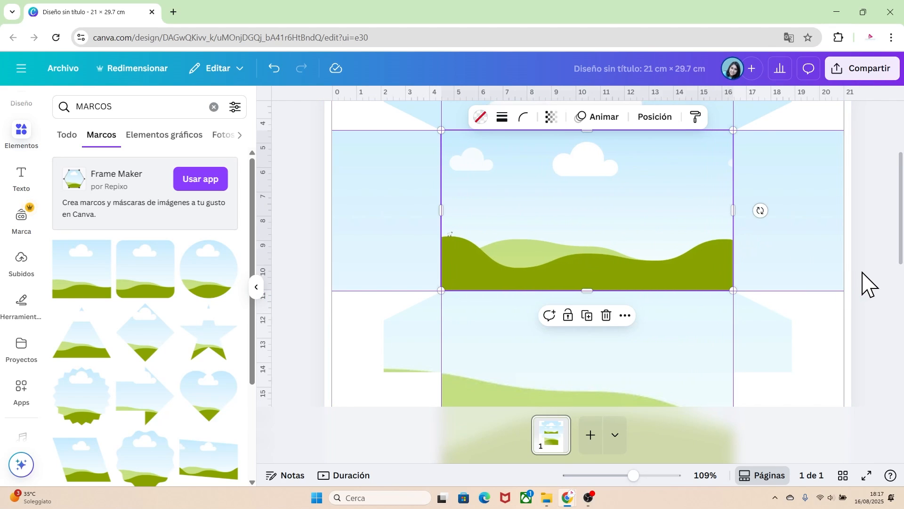
Move the square frame off the guides and set its size to 10.5 cm wide by 5 cm high
{"action": "left_click", "coordinate": [868, 283]}
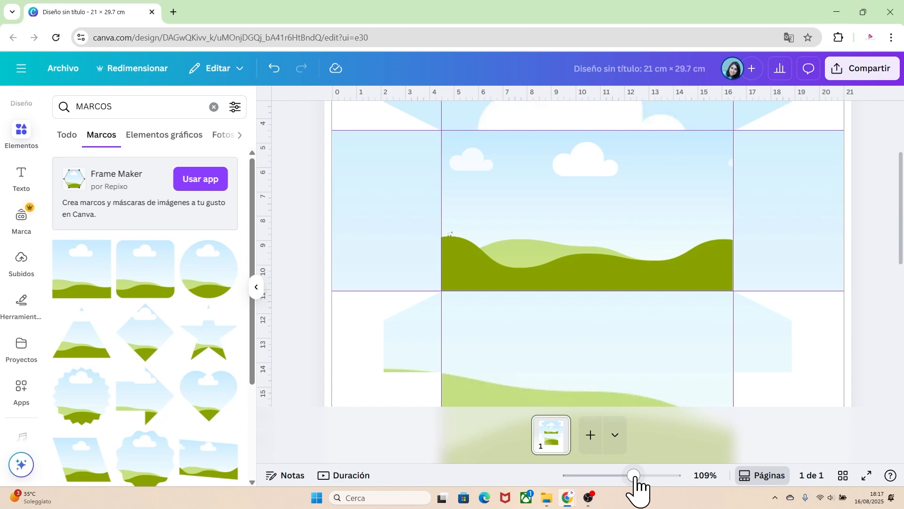
{"action": "left_click_drag", "start_coordinate": [634, 475], "coordinate": [606, 475]}
{"action": "left_click", "coordinate": [593, 203]}
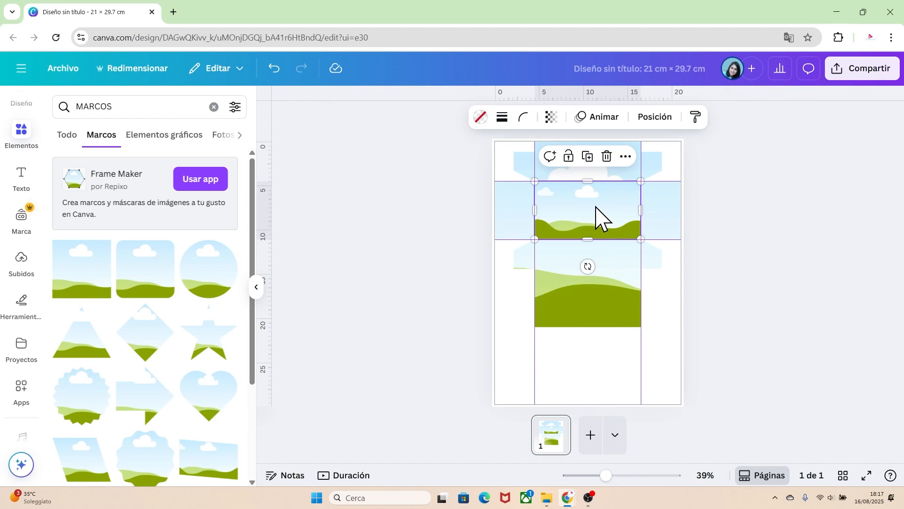
{"action": "left_click_drag", "start_coordinate": [596, 207], "coordinate": [614, 220]}
{"action": "left_click_drag", "start_coordinate": [608, 475], "coordinate": [637, 476]}
{"action": "left_click_drag", "start_coordinate": [902, 307], "coordinate": [901, 240]}
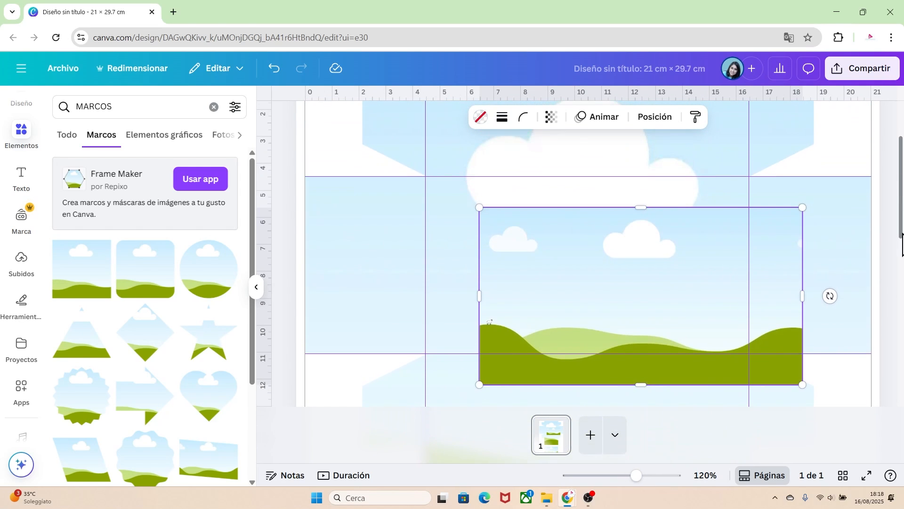
{"action": "left_click", "coordinate": [654, 118]}
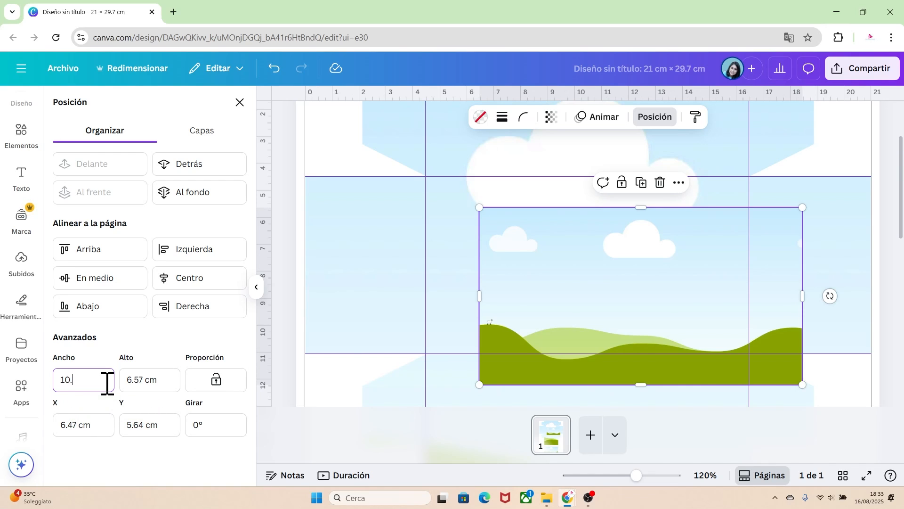
{"action": "left_click", "coordinate": [124, 388]}
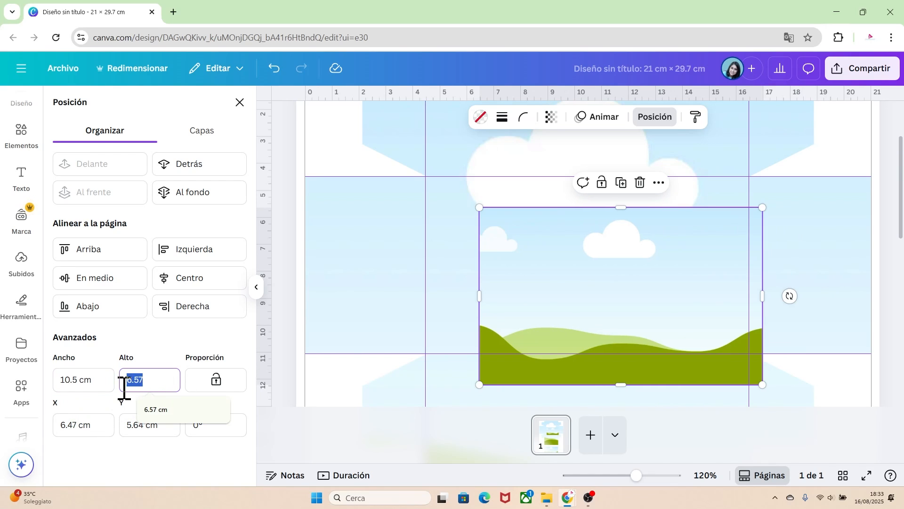
{"action": "key", "text": "Return"}
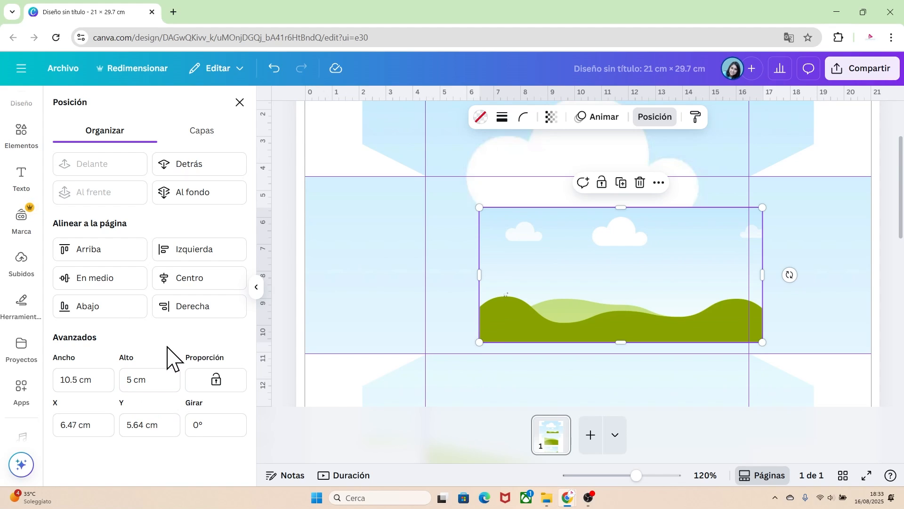
Center the 10.5 × 5 cm frame inside the central guide rectangle and fill it with white
{"action": "left_click_drag", "start_coordinate": [645, 261], "coordinate": [612, 254]}
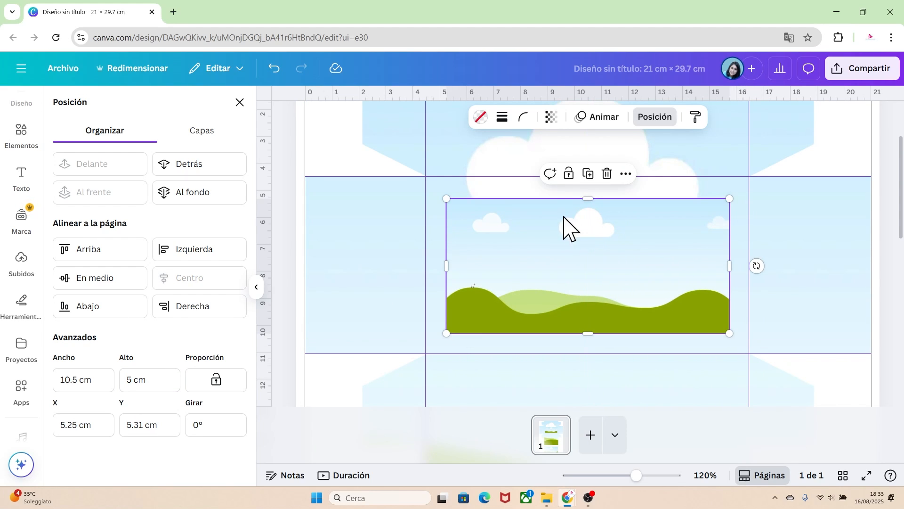
{"action": "left_click", "coordinate": [481, 119]}
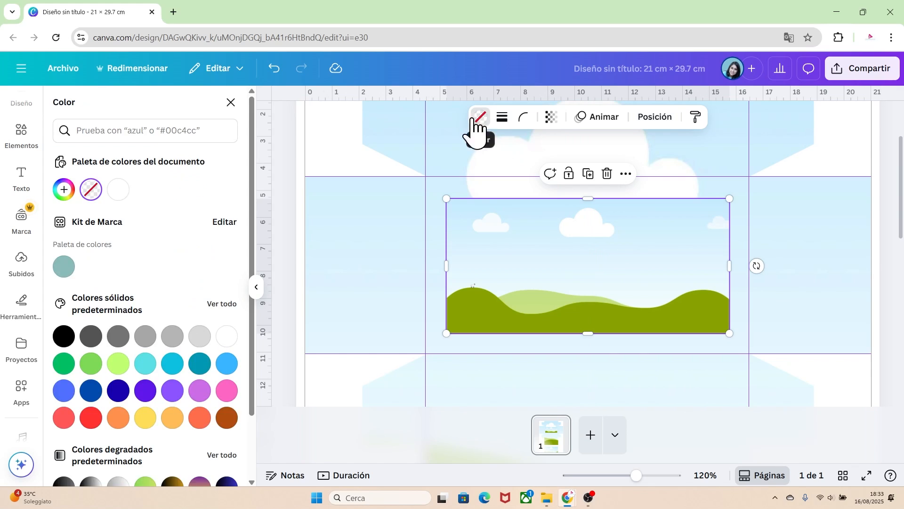
{"action": "left_click", "coordinate": [118, 189]}
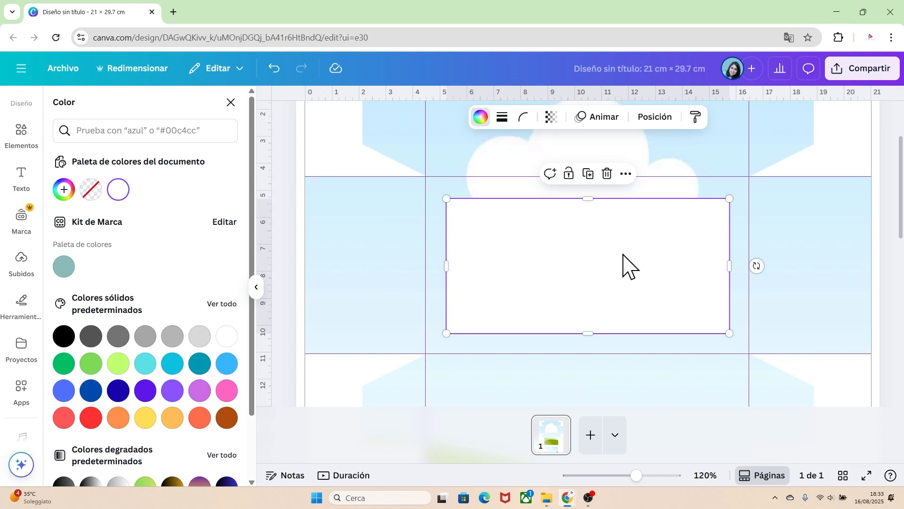
Fully lock the large template frame and the white rectangle in its central panel
{"action": "left_click", "coordinate": [817, 276]}
{"action": "right_click", "coordinate": [791, 257]}
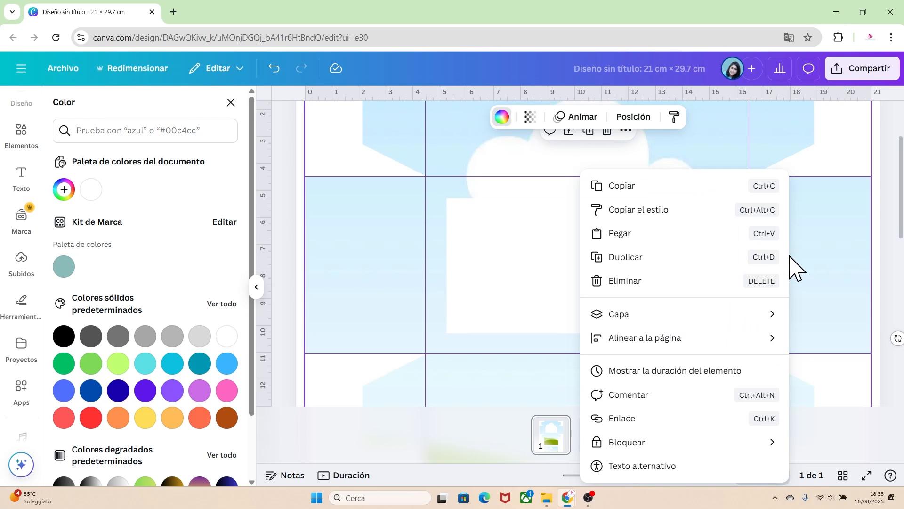
{"action": "mouse_move", "coordinate": [631, 448]}
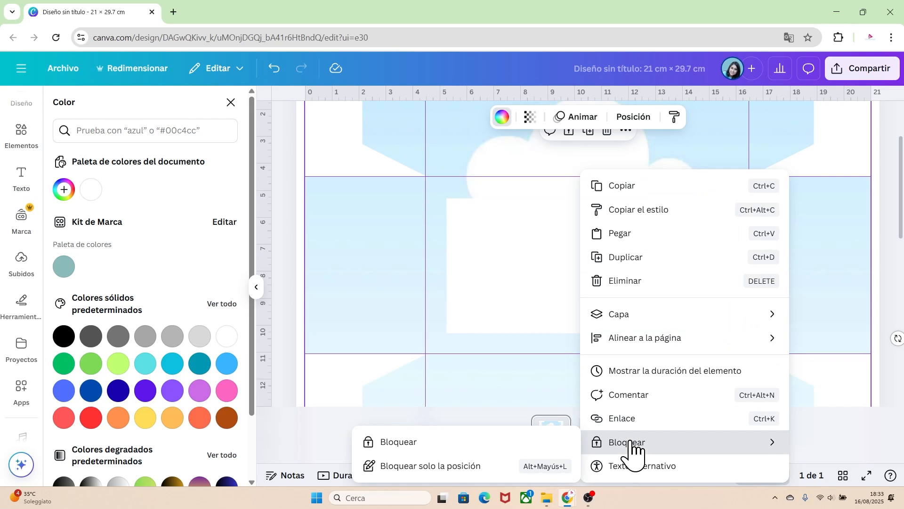
{"action": "left_click", "coordinate": [521, 443]}
{"action": "left_click", "coordinate": [575, 268]}
{"action": "right_click", "coordinate": [555, 271]}
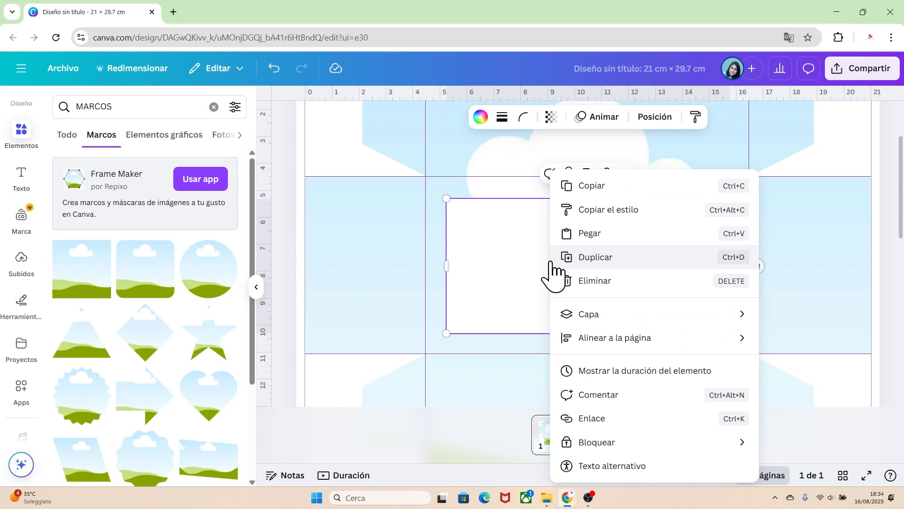
{"action": "mouse_move", "coordinate": [577, 442]}
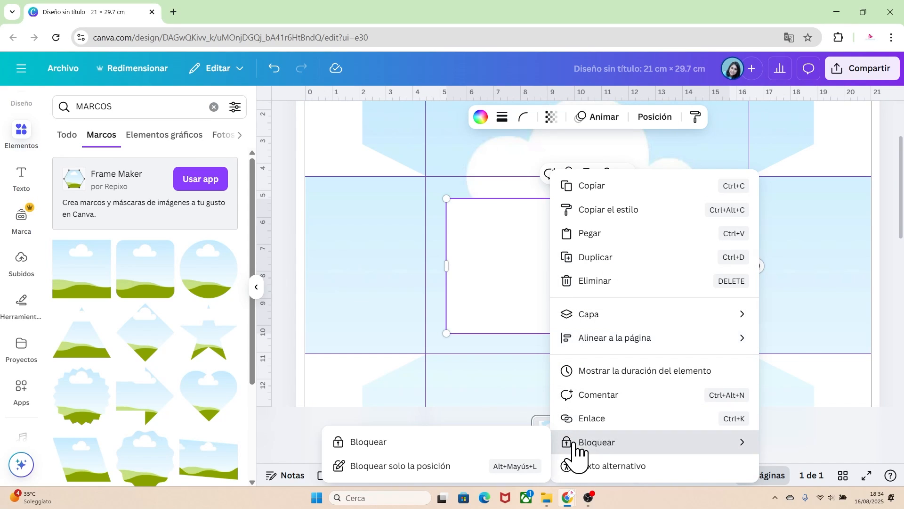
{"action": "left_click", "coordinate": [490, 441]}
Place a horizontal guide along the upper edge of the template's top side flaps
{"action": "left_click", "coordinate": [690, 196]}
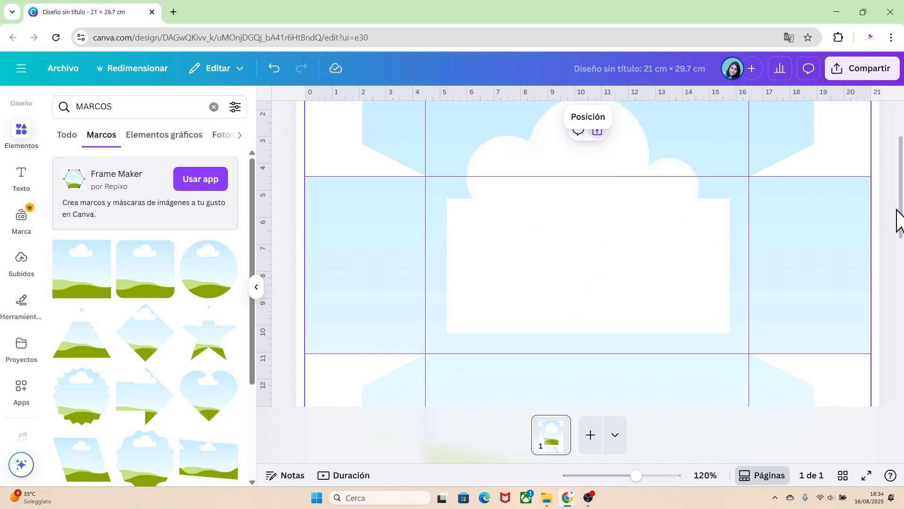
{"action": "left_click_drag", "start_coordinate": [902, 213], "coordinate": [902, 191]}
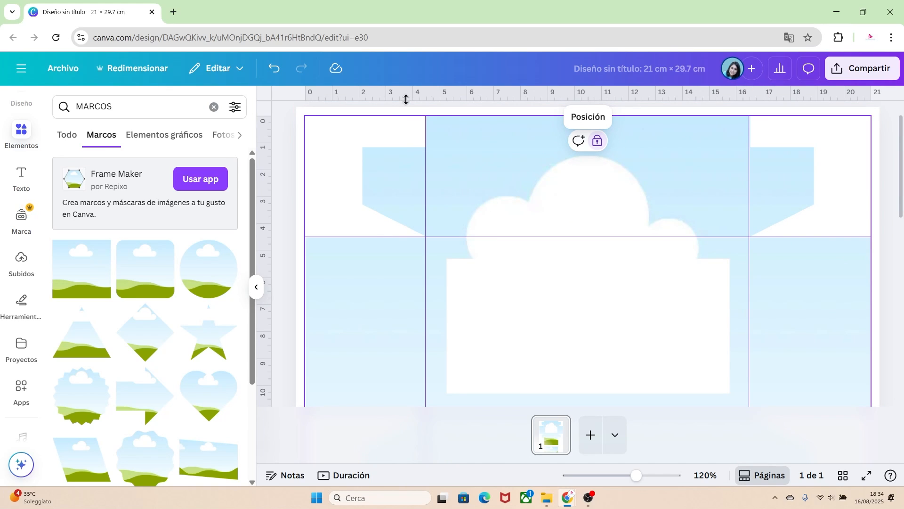
{"action": "left_click_drag", "start_coordinate": [405, 97], "coordinate": [402, 147]}
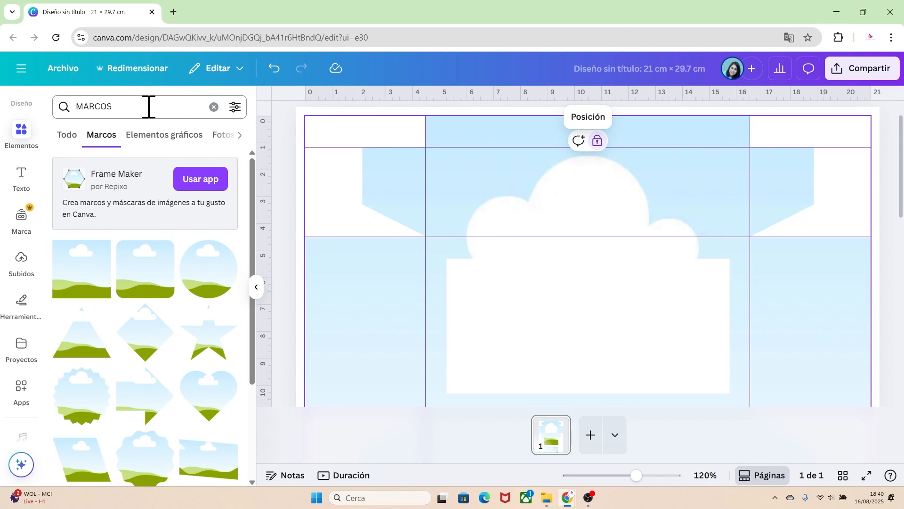
Search the elements for "MINIMAL FRAMES TALL SKINNY ARC" and limit the results to frames
{"action": "left_click", "coordinate": [213, 107]}
{"action": "type", "text": "MINI"}
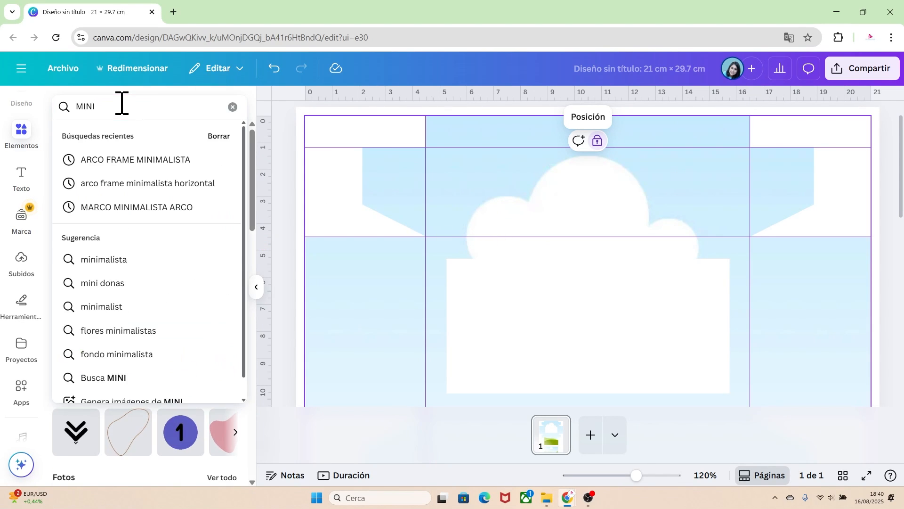
{"action": "type", "text": "MAL FRAMES"}
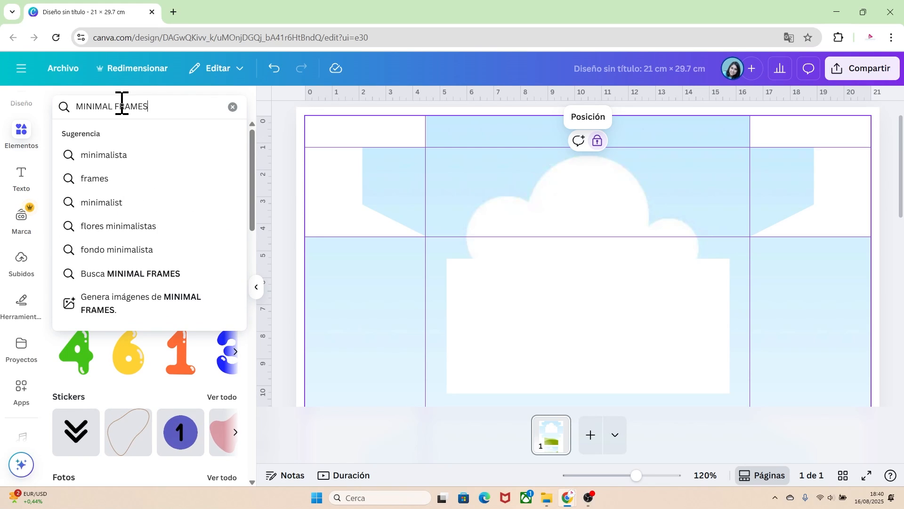
{"action": "type", "text": " TALL SKI"}
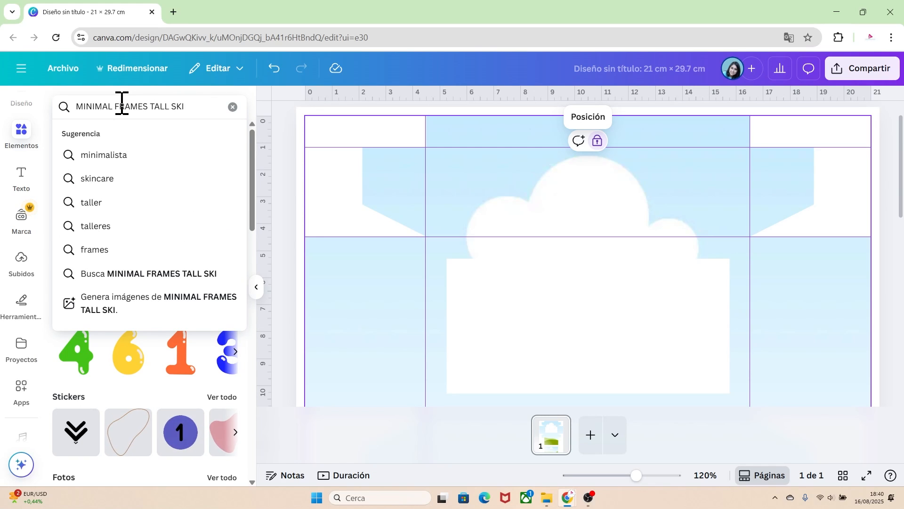
{"action": "type", "text": "NNY ARC"}
{"action": "key", "text": "Return"}
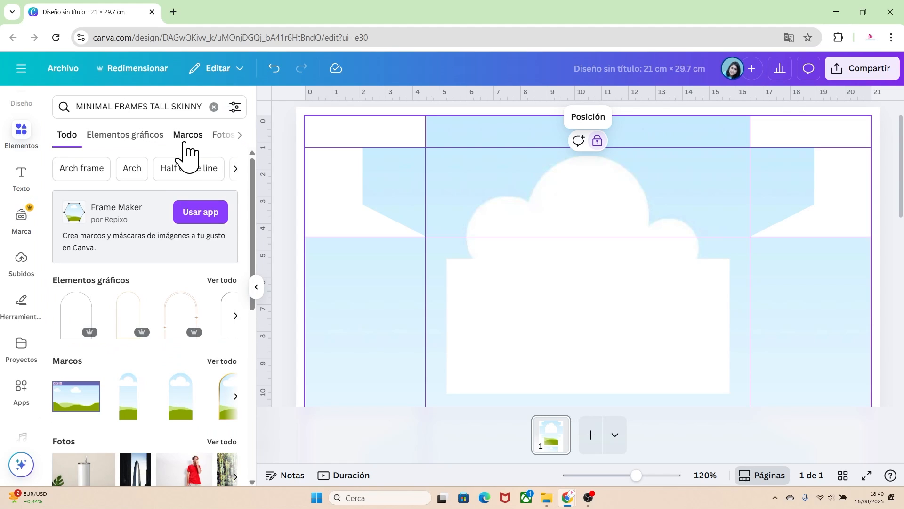
{"action": "left_click", "coordinate": [187, 135]}
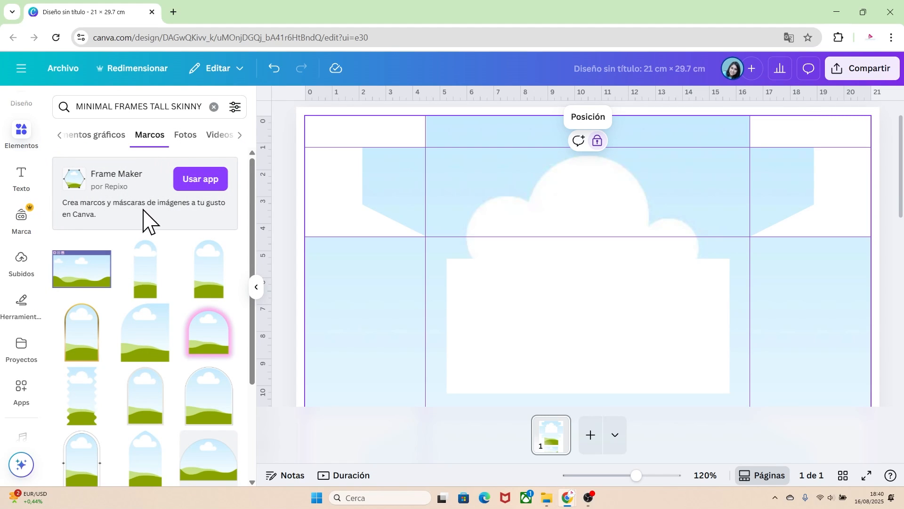
Add the United Arab Emirates Minimal Frames Tall Skinny Arch frame and rotate it upside down over the central column
{"action": "left_click", "coordinate": [165, 249]}
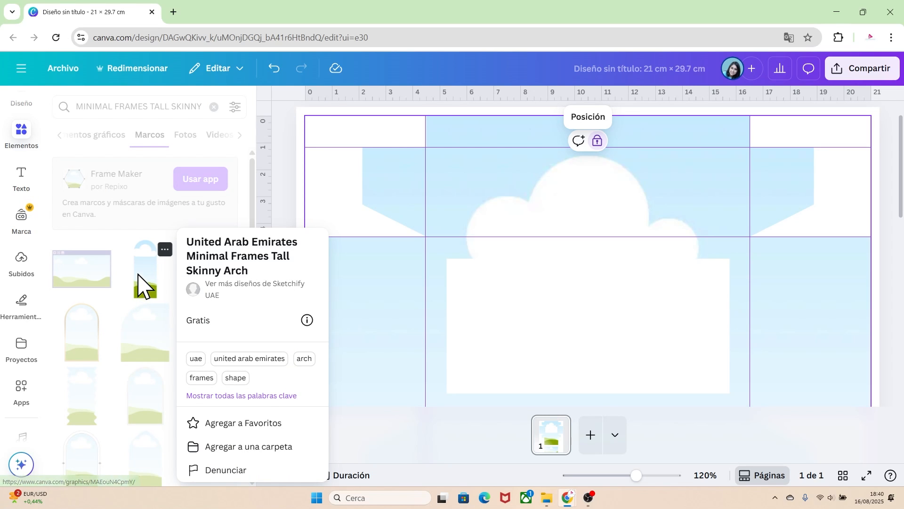
{"action": "left_click", "coordinate": [150, 304]}
{"action": "left_click", "coordinate": [150, 295]}
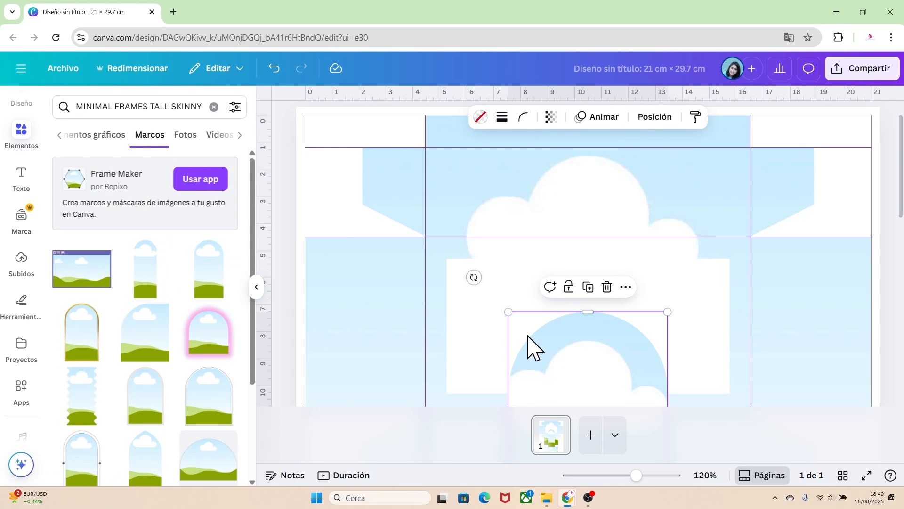
{"action": "left_click_drag", "start_coordinate": [590, 357], "coordinate": [588, 204]}
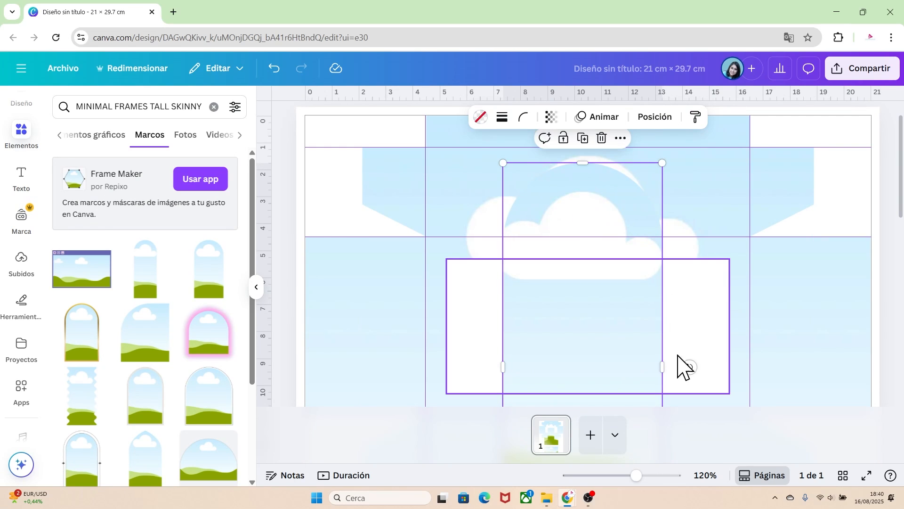
{"action": "left_click_drag", "start_coordinate": [690, 367], "coordinate": [550, 370]}
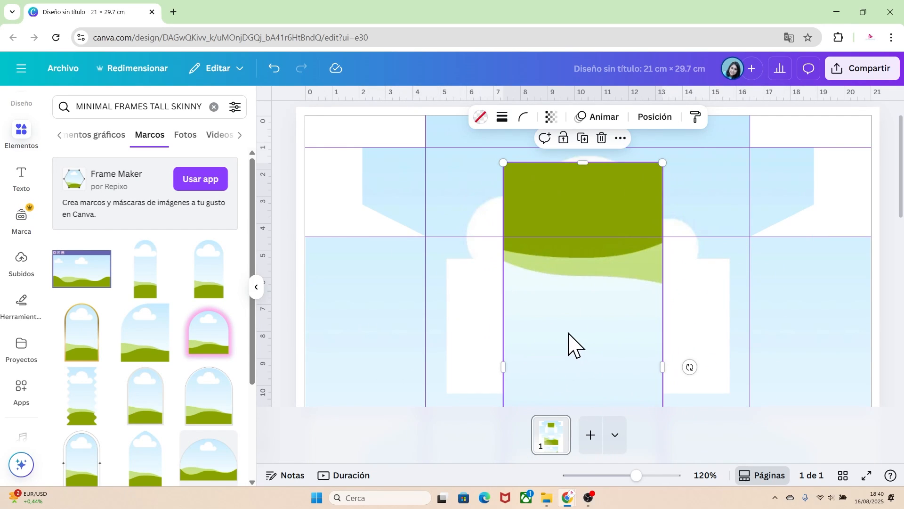
Shrink the inverted arch to about 2.4 × 6.2 cm and align it with the left vertical guide and the uppermost horizontal guide
{"action": "left_click_drag", "start_coordinate": [502, 162], "coordinate": [565, 318]}
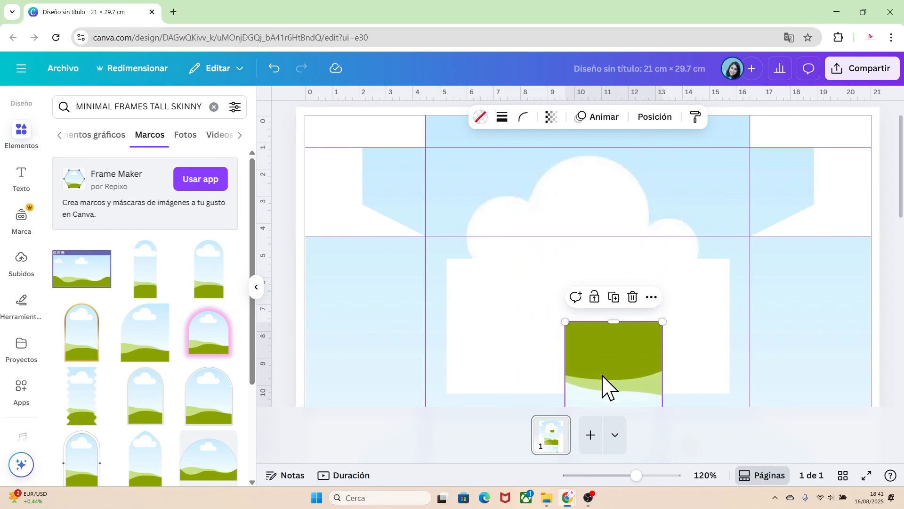
{"action": "left_click_drag", "start_coordinate": [603, 386], "coordinate": [498, 206]}
{"action": "left_click_drag", "start_coordinate": [461, 153], "coordinate": [490, 237]}
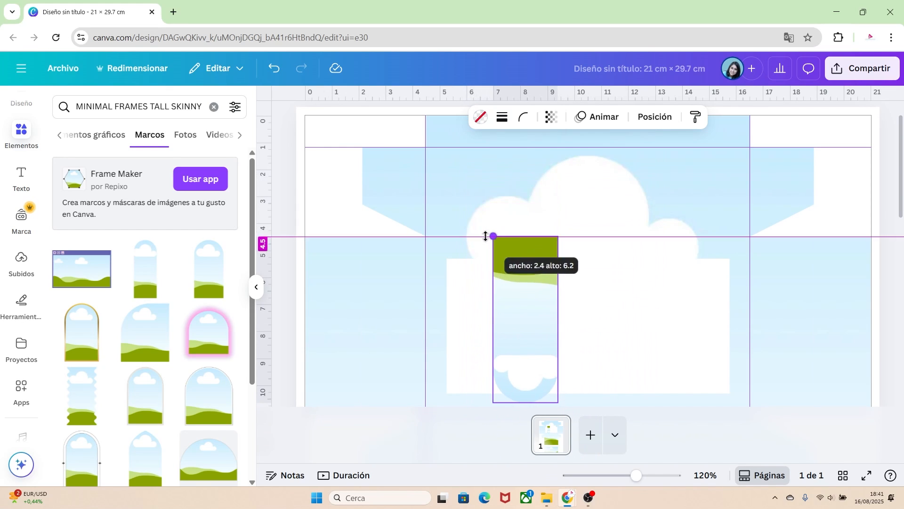
{"action": "left_click_drag", "start_coordinate": [510, 279], "coordinate": [447, 196]}
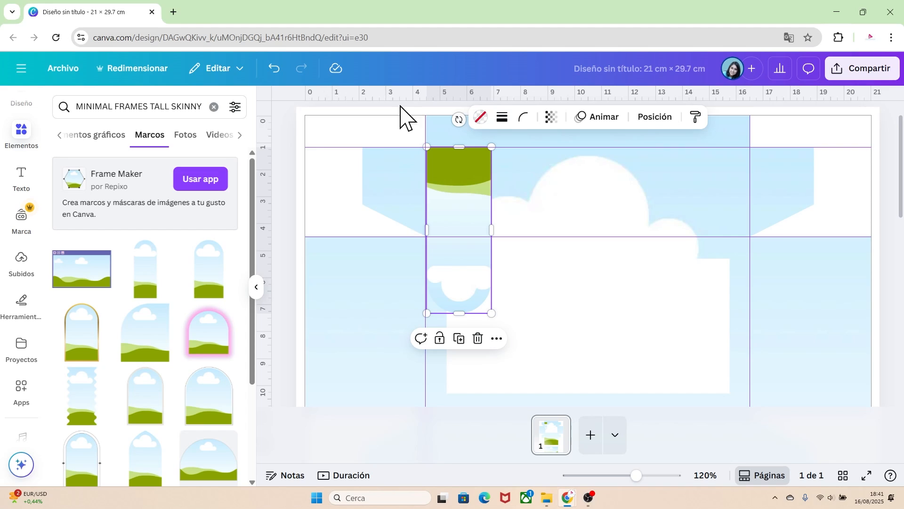
Place a horizontal guide along the white rectangle's upper edge and shrink the arch to end slightly below it
{"action": "left_click_drag", "start_coordinate": [400, 99], "coordinate": [398, 258]}
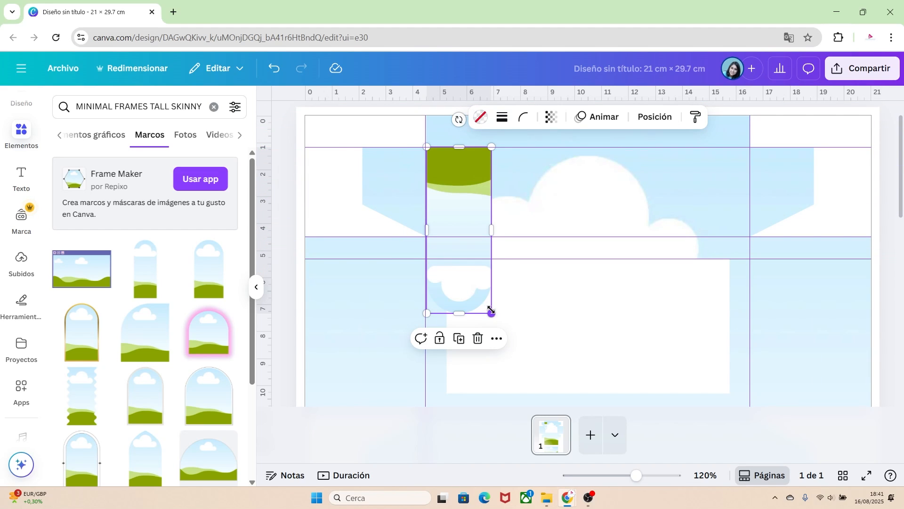
{"action": "left_click_drag", "start_coordinate": [490, 309], "coordinate": [491, 270]}
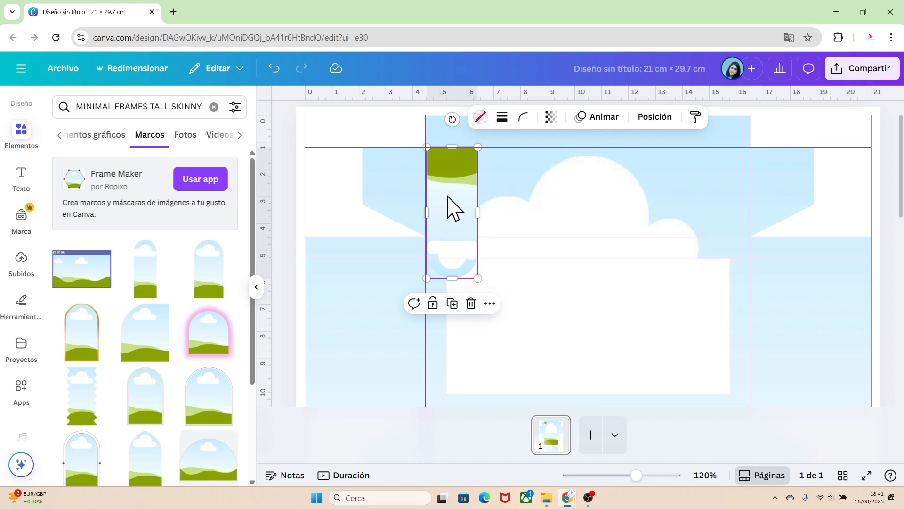
Give the inverted arch a solid black border with a stroke weight of 5
{"action": "left_click", "coordinate": [502, 118]}
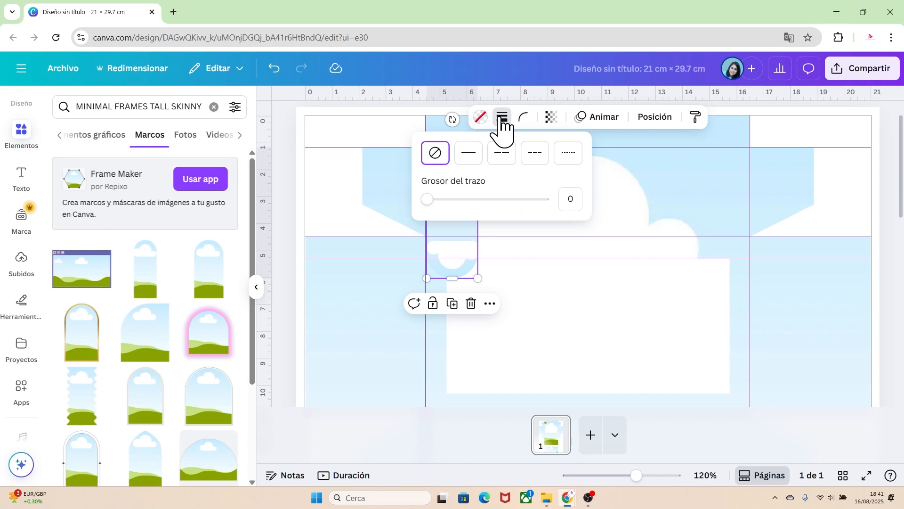
{"action": "left_click", "coordinate": [468, 154]}
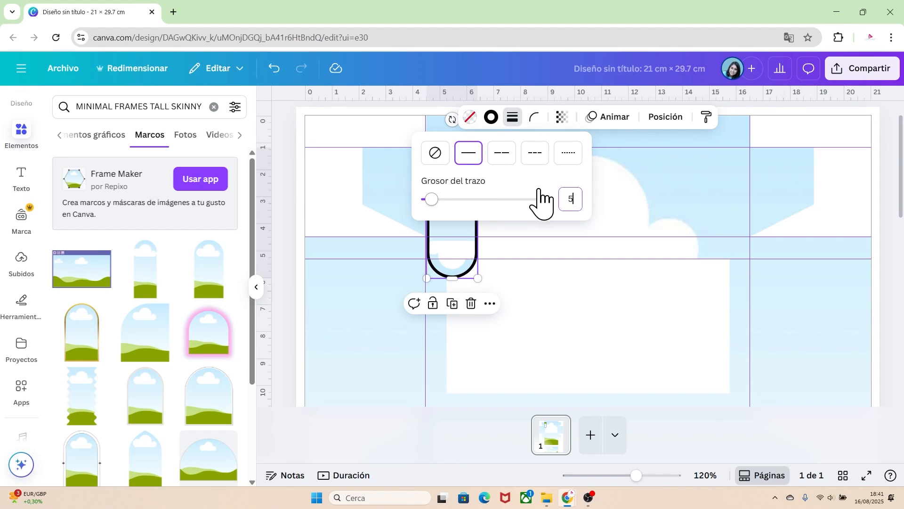
{"action": "key", "text": "Return"}
{"action": "left_click", "coordinate": [462, 240]}
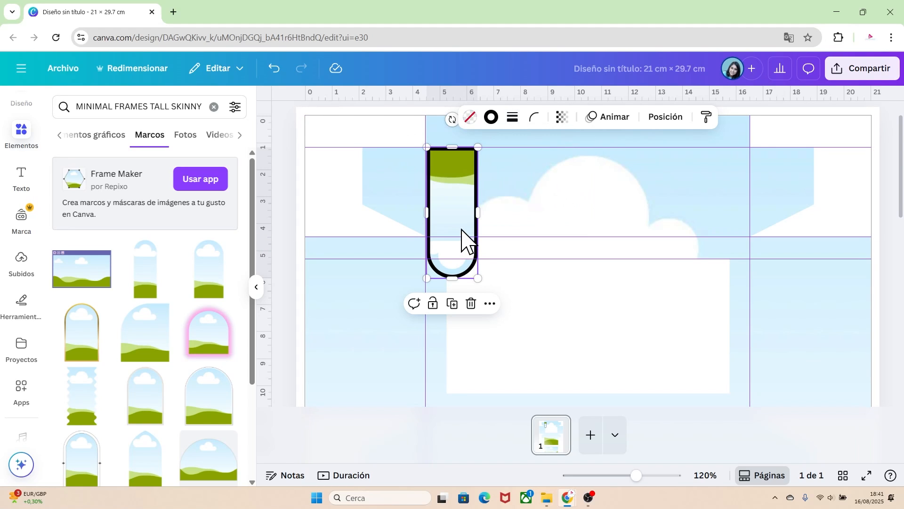
Duplicate the bordered inverted arch six times and line the copies up side by side into a row of seven
{"action": "scroll", "coordinate": [440, 198], "scroll_direction": "up", "scroll_amount": 2}
{"action": "key", "text": "ctrl+d"}
{"action": "left_click_drag", "start_coordinate": [439, 198], "coordinate": [490, 183]}
{"action": "key", "text": "ctrl+d"}
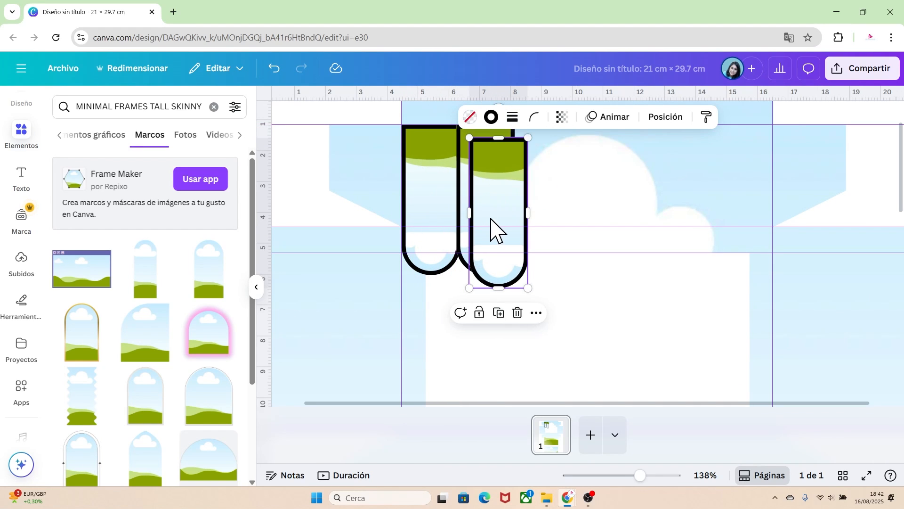
{"action": "left_click_drag", "start_coordinate": [492, 221], "coordinate": [532, 207]}
{"action": "scroll", "coordinate": [532, 207], "scroll_direction": "up", "scroll_amount": 1}
{"action": "key", "text": "ctrl+d"}
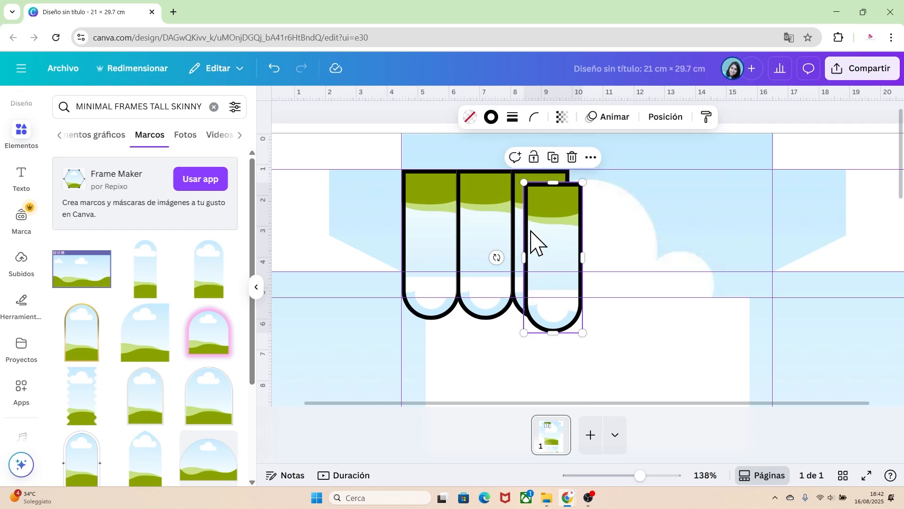
{"action": "left_click_drag", "start_coordinate": [532, 238], "coordinate": [742, 205]}
{"action": "key", "text": "ctrl+d"}
{"action": "key", "text": "ctrl+d"}
{"action": "left_click", "coordinate": [837, 252]}
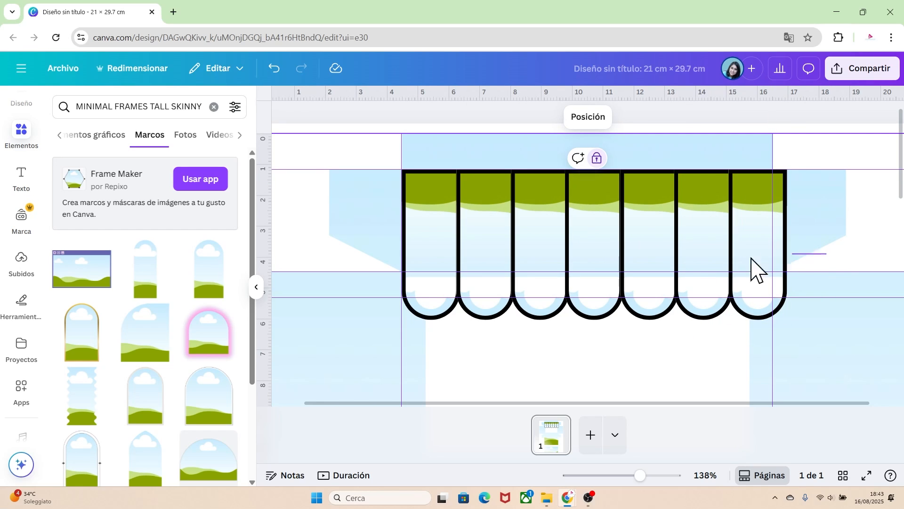
Select all seven arches together and narrow the row to end at the right vertical guide
{"action": "left_click_drag", "start_coordinate": [756, 268], "coordinate": [447, 264]}
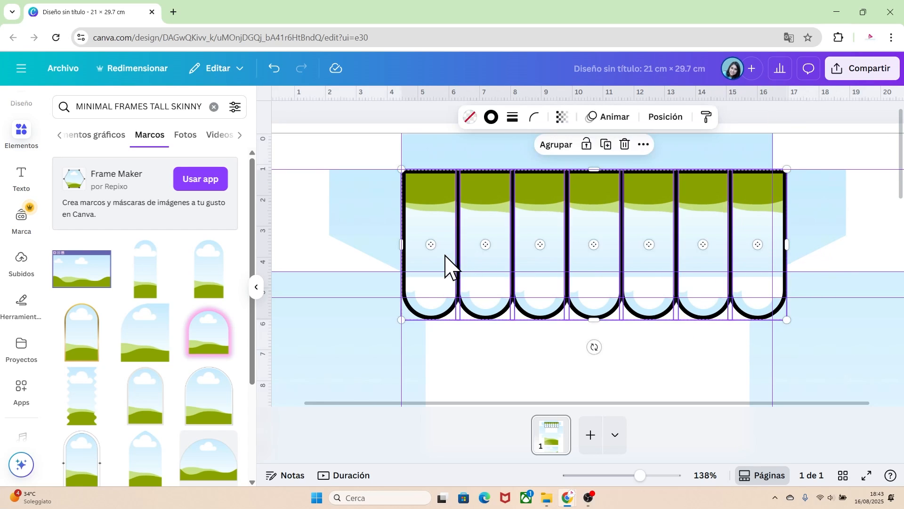
{"action": "left_click_drag", "start_coordinate": [787, 244], "coordinate": [772, 255]}
{"action": "left_click", "coordinate": [791, 267]}
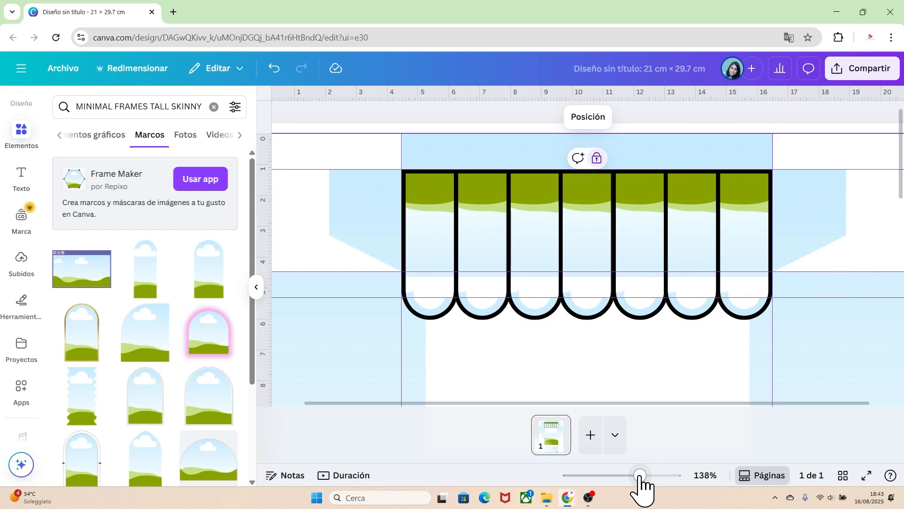
Unlock the large tabbed frame behind the arches
{"action": "left_click_drag", "start_coordinate": [641, 476], "coordinate": [612, 476]}
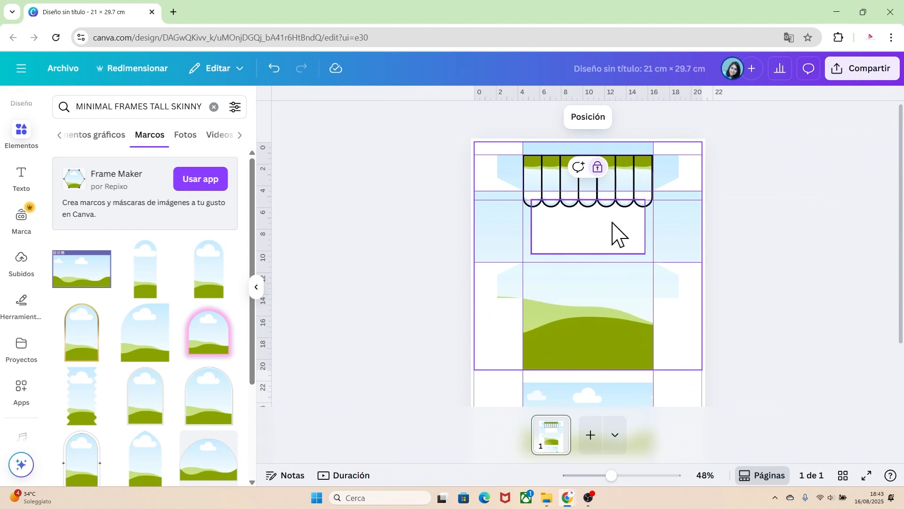
{"action": "right_click", "coordinate": [680, 234]}
{"action": "left_click", "coordinate": [727, 297]}
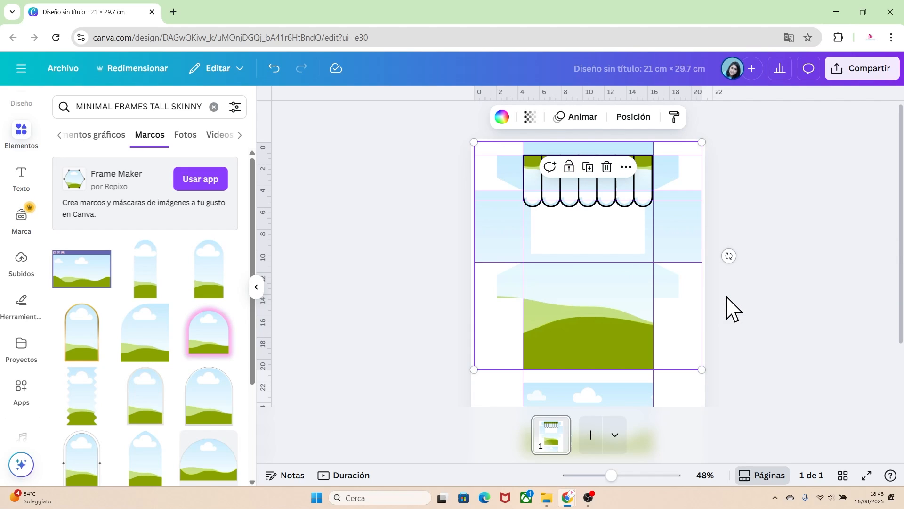
{"action": "left_click", "coordinate": [740, 288]}
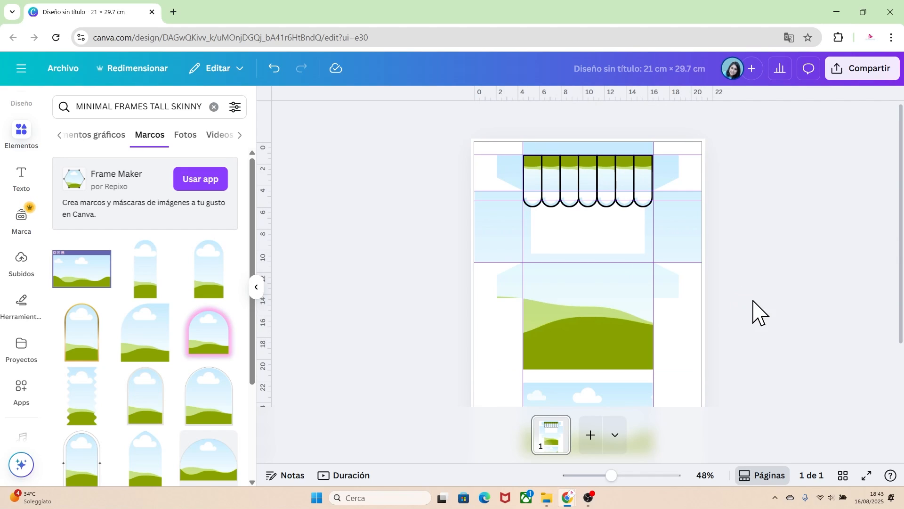
Upload the donut board picture and HNHNJ.png from the CANDY folder to the design's image uploads
{"action": "left_click", "coordinate": [21, 264]}
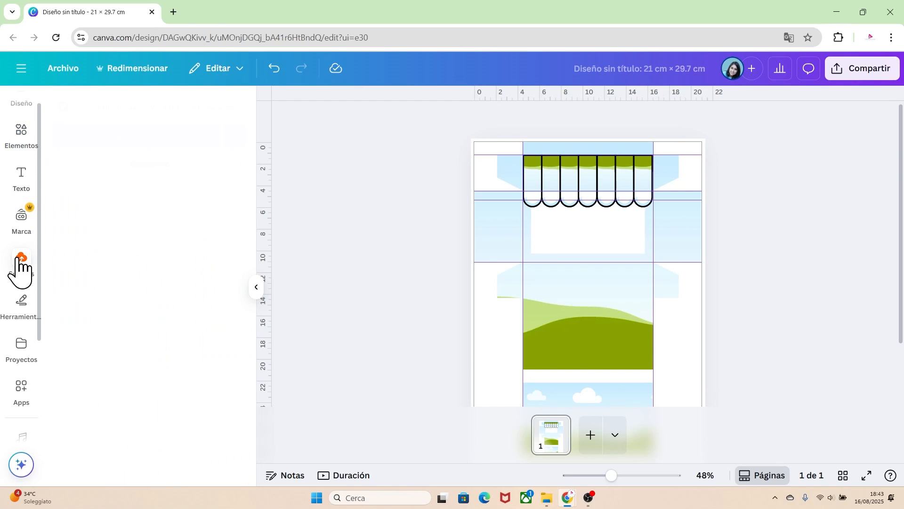
{"action": "left_click", "coordinate": [151, 138]}
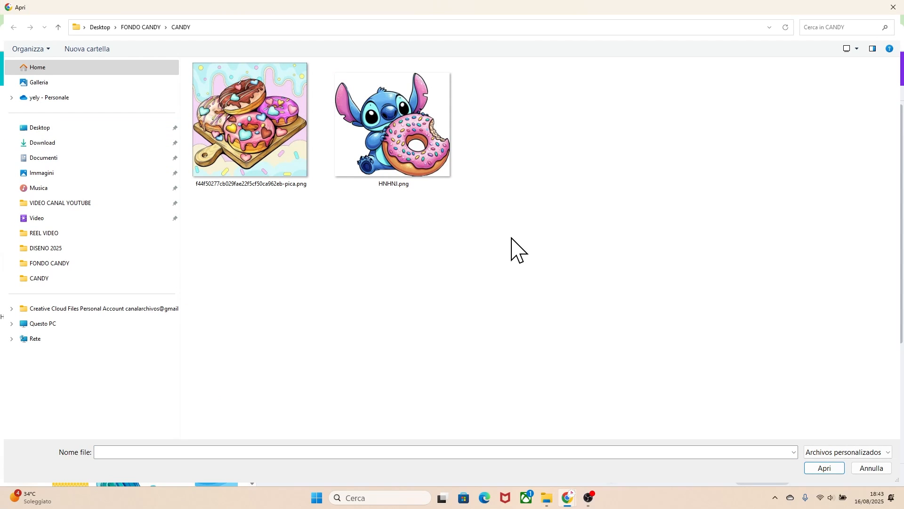
{"action": "left_click", "coordinate": [273, 135]}
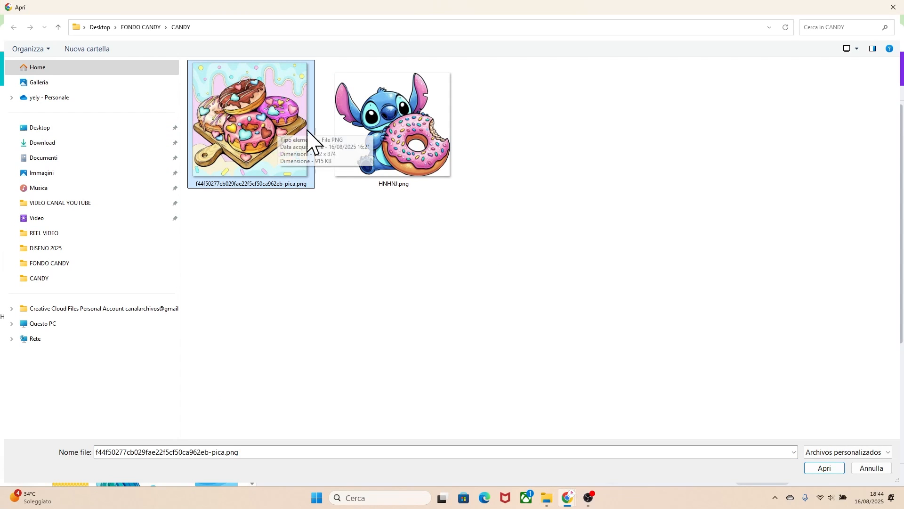
{"action": "left_click_drag", "start_coordinate": [460, 208], "coordinate": [248, 137]}
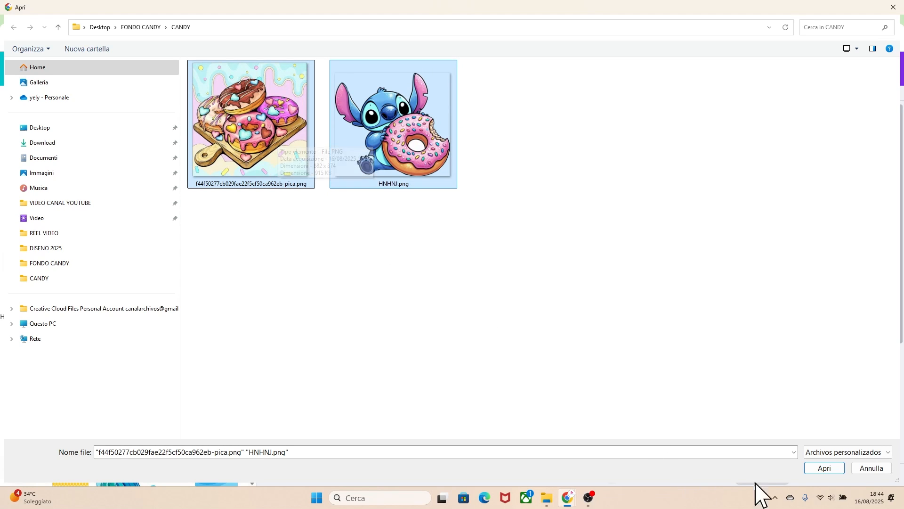
{"action": "left_click", "coordinate": [824, 469]}
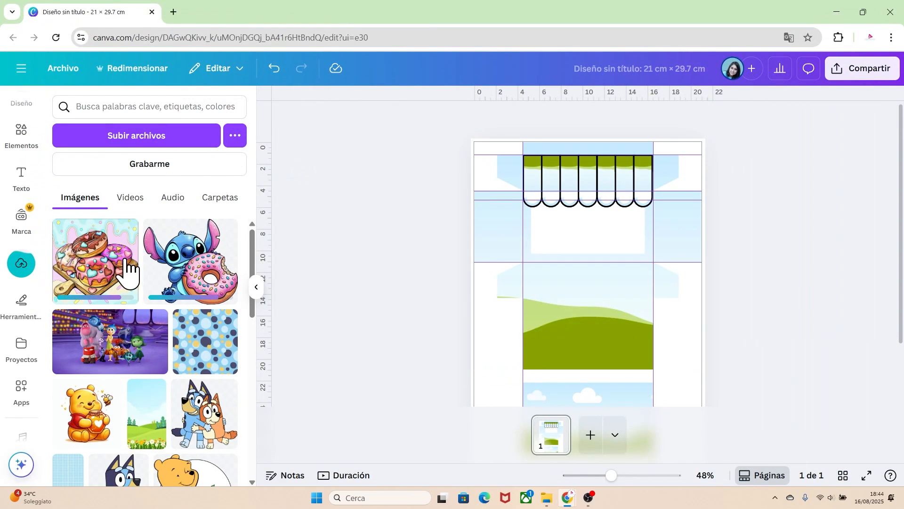
Switch to Pinterest and look over the donut illustration pin and its related sweets images
{"action": "left_click", "coordinate": [579, 492]}
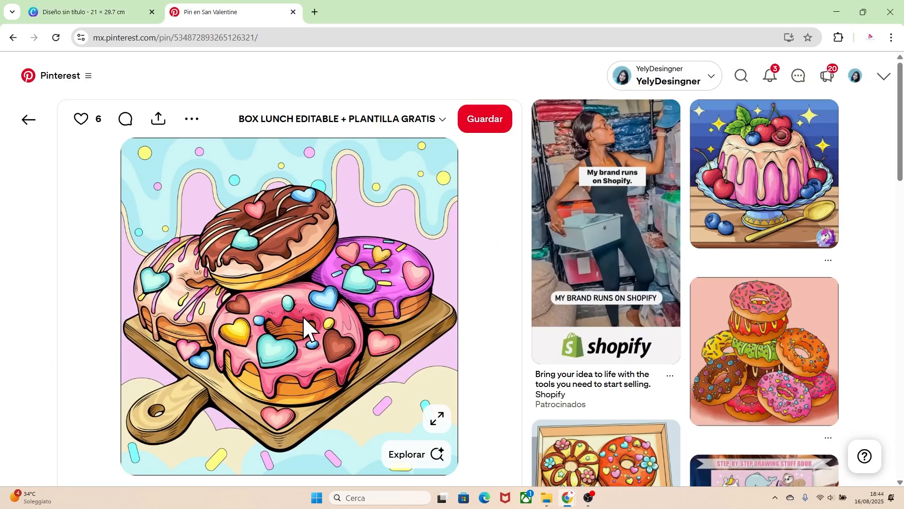
{"action": "scroll", "coordinate": [900, 186], "scroll_direction": "down", "scroll_amount": 3}
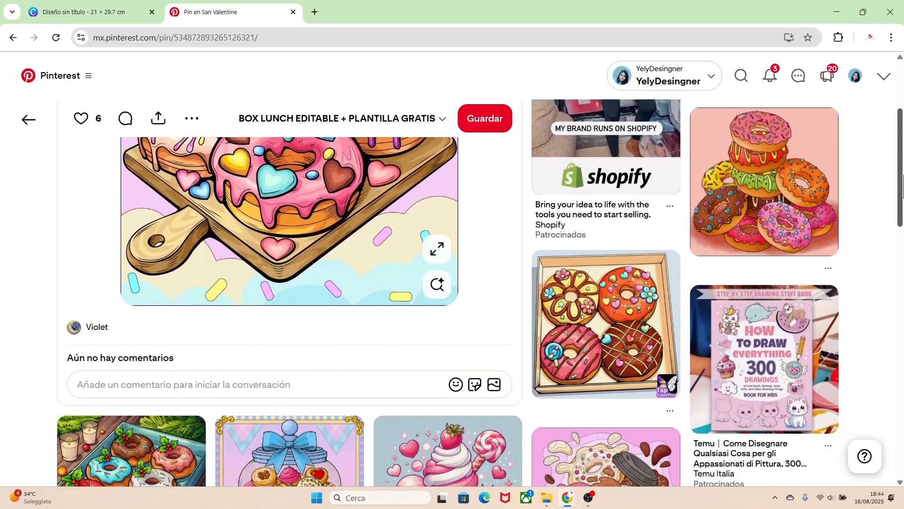
{"action": "scroll", "coordinate": [901, 186], "scroll_direction": "down", "scroll_amount": 1}
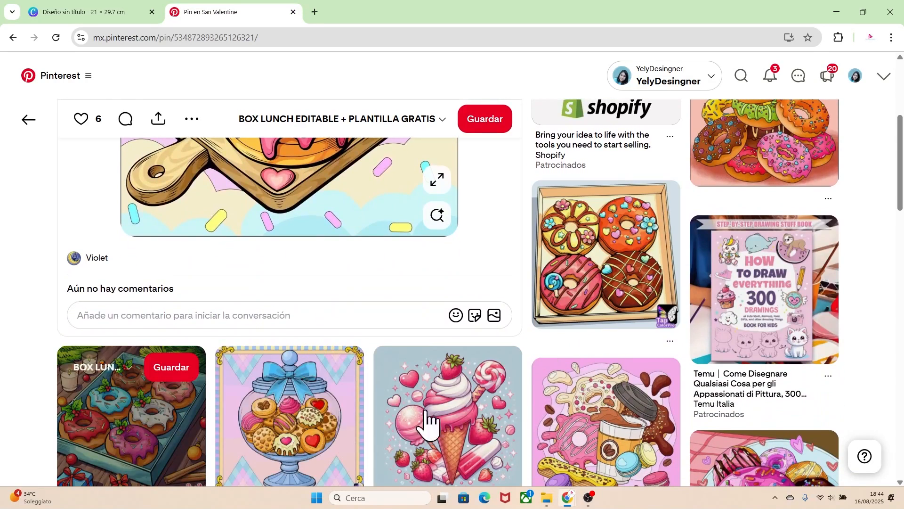
{"action": "left_click_drag", "start_coordinate": [898, 178], "coordinate": [901, 283]}
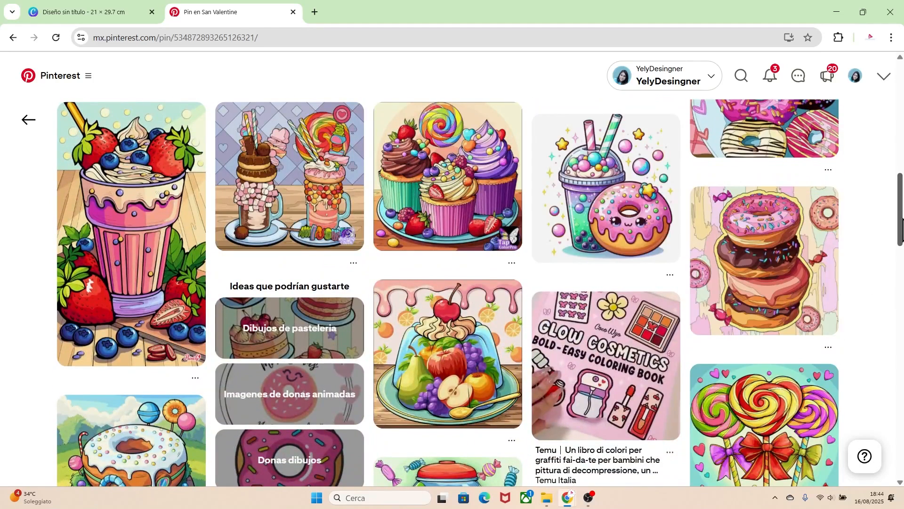
Search Pinterest for CANDY LAND, browse the background ideas, and return to the Canva design
{"action": "left_click", "coordinate": [741, 76]}
{"action": "type", "text": "CANDY"}
{"action": "type", "text": "LAND"}
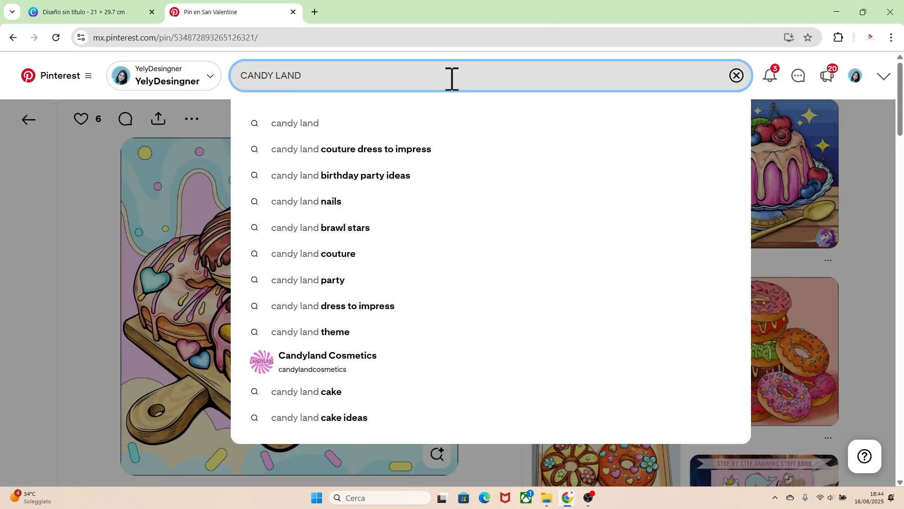
{"action": "key", "text": "Return"}
{"action": "scroll", "coordinate": [818, 266], "scroll_direction": "down", "scroll_amount": 15}
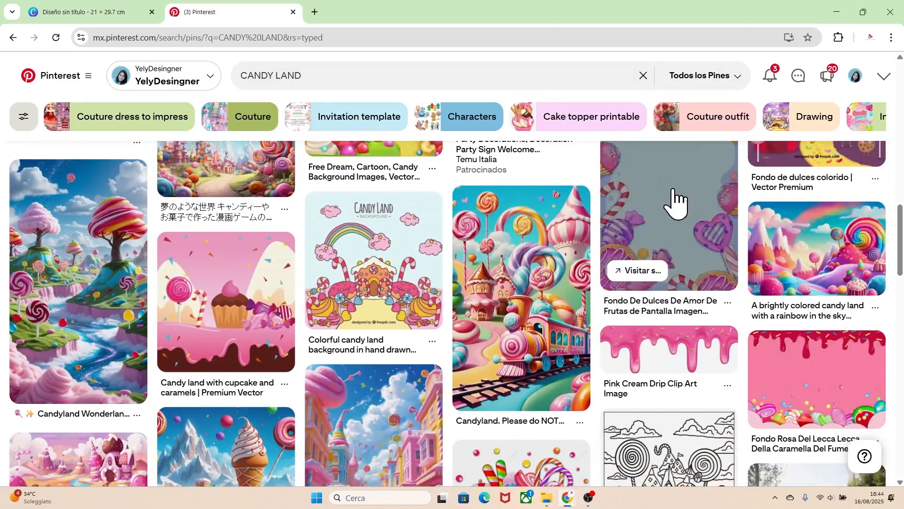
{"action": "scroll", "coordinate": [901, 334], "scroll_direction": "down", "scroll_amount": 10}
{"action": "scroll", "coordinate": [901, 330], "scroll_direction": "down", "scroll_amount": 15}
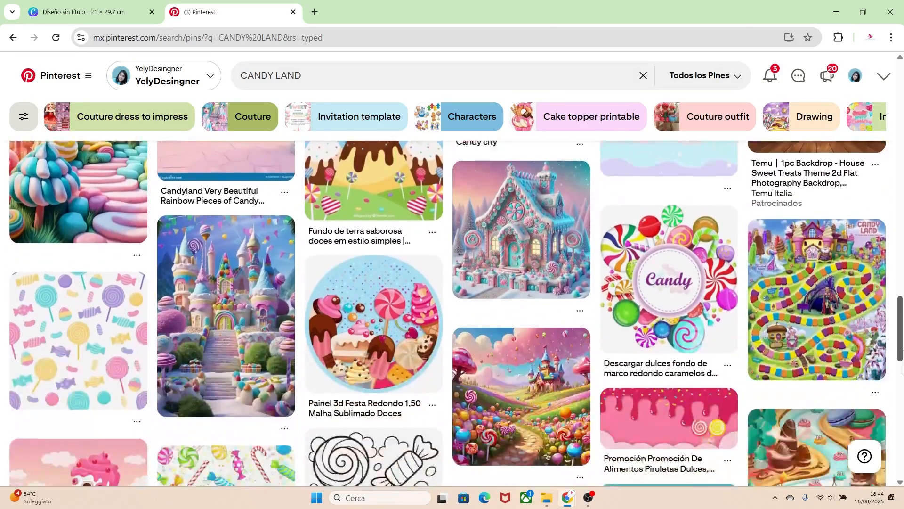
{"action": "key", "text": "ctrl+shift+Tab"}
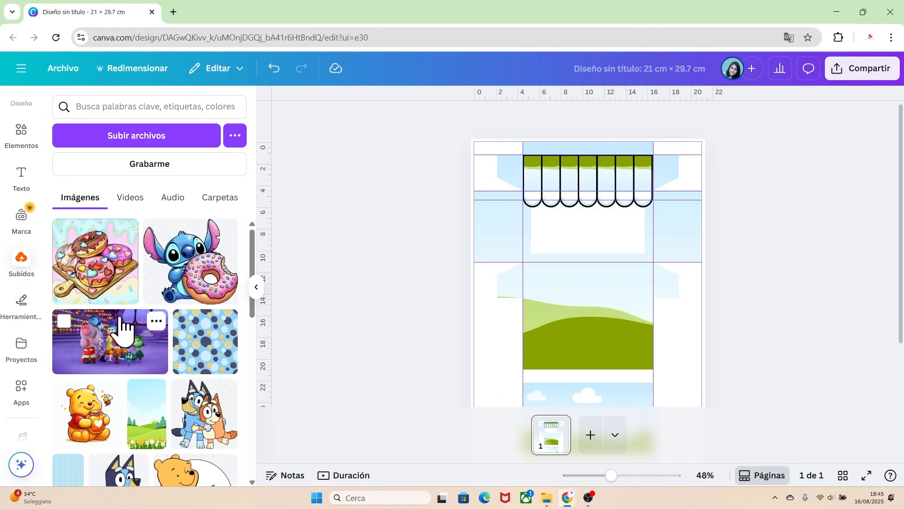
Fill the tabbed frame with the uploaded donut image and enlarge the picture slightly within its crop
{"action": "left_click_drag", "start_coordinate": [93, 289], "coordinate": [491, 231]}
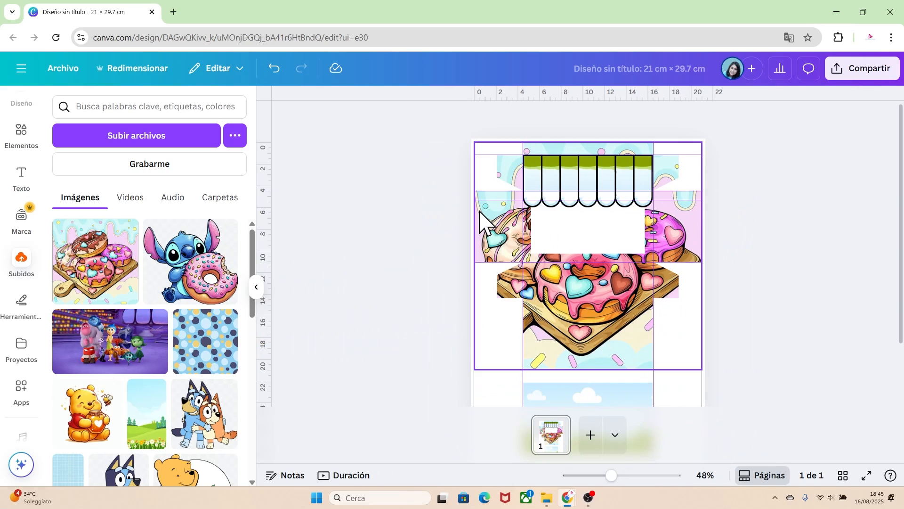
{"action": "double_click", "coordinate": [603, 315]}
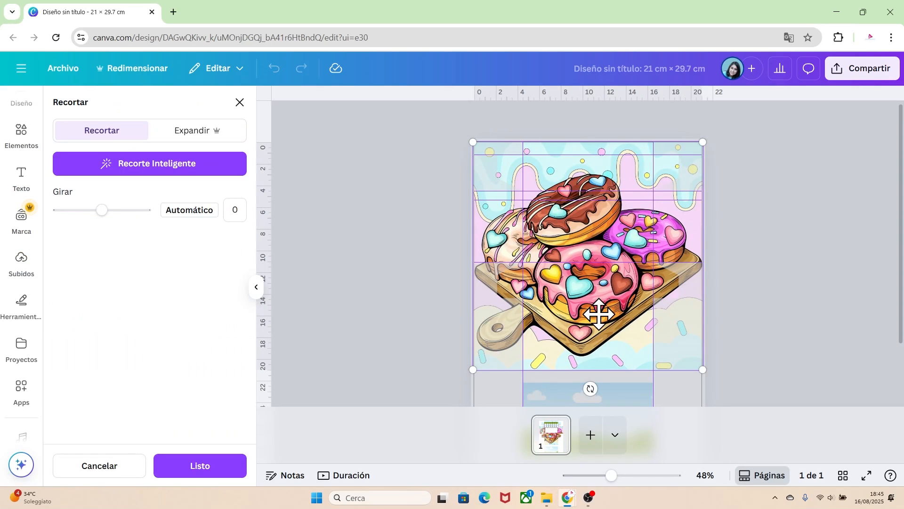
{"action": "left_click_drag", "start_coordinate": [703, 142], "coordinate": [707, 136]}
{"action": "left_click_drag", "start_coordinate": [625, 317], "coordinate": [612, 317]}
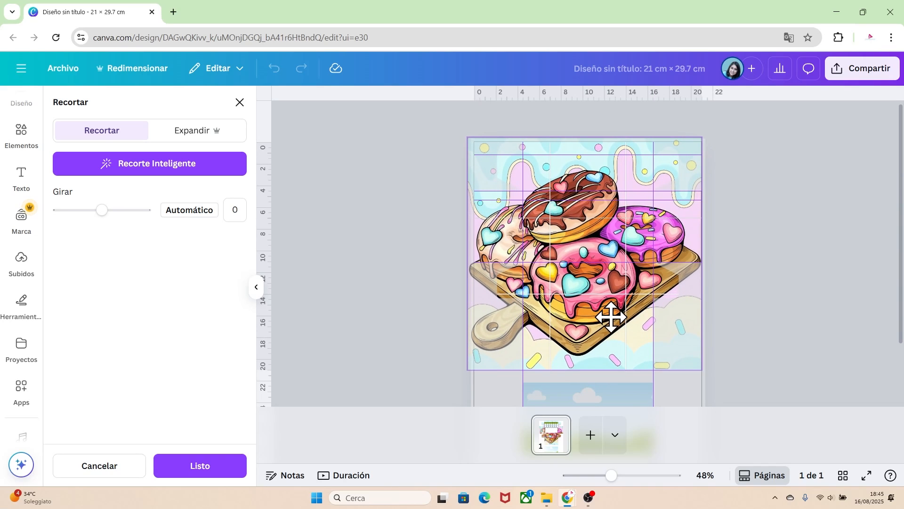
{"action": "left_click", "coordinate": [742, 309]}
{"action": "left_click", "coordinate": [742, 309]}
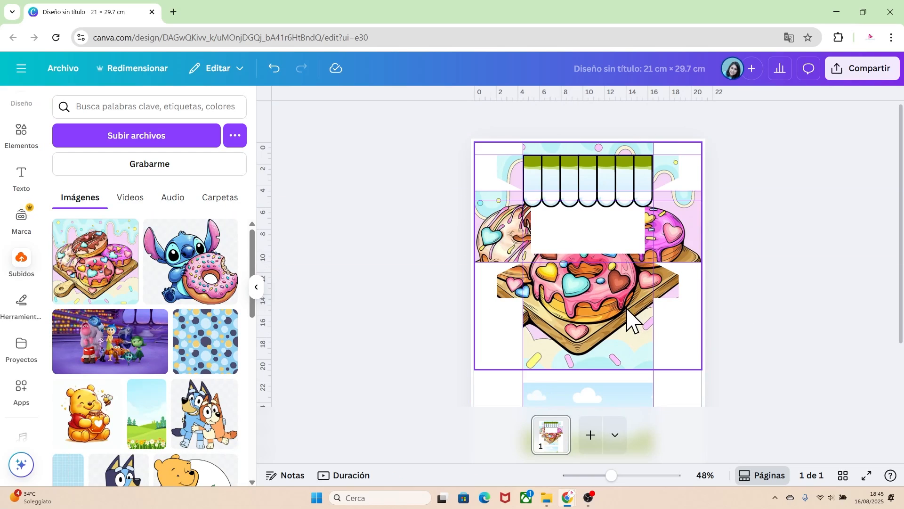
Move the lower rectangular landscape frame up behind the white panel, aligned between the vertical guides
{"action": "scroll", "coordinate": [899, 302], "scroll_direction": "down", "scroll_amount": 2}
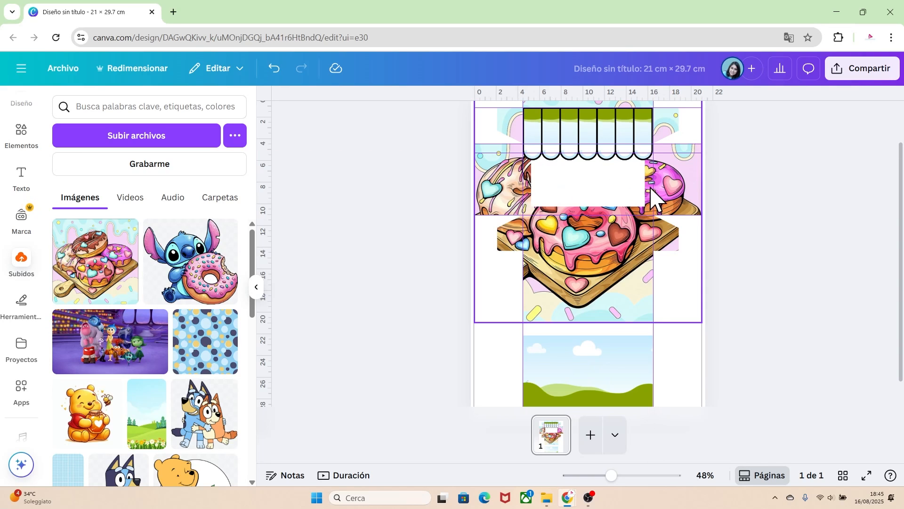
{"action": "left_click", "coordinate": [601, 347]}
{"action": "left_click_drag", "start_coordinate": [601, 347], "coordinate": [605, 182]}
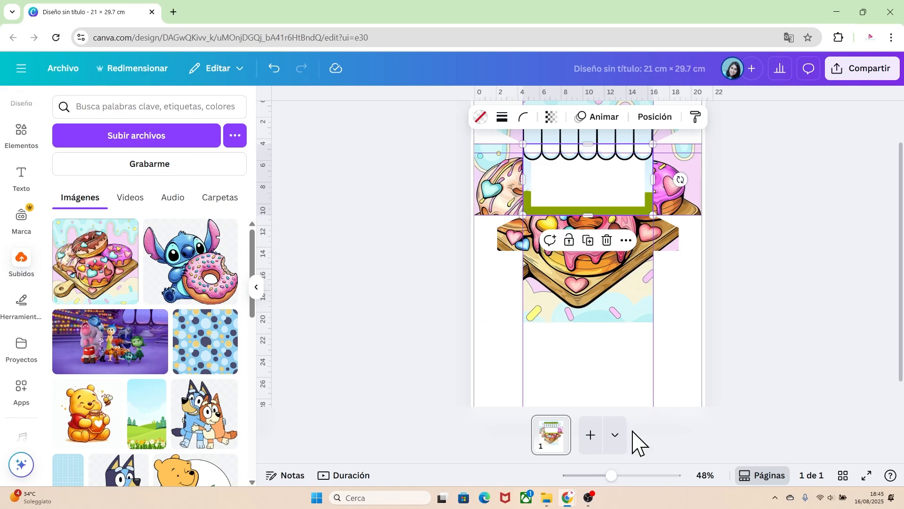
{"action": "left_click_drag", "start_coordinate": [611, 476], "coordinate": [625, 476]}
{"action": "scroll", "coordinate": [903, 257], "scroll_direction": "up", "scroll_amount": 3}
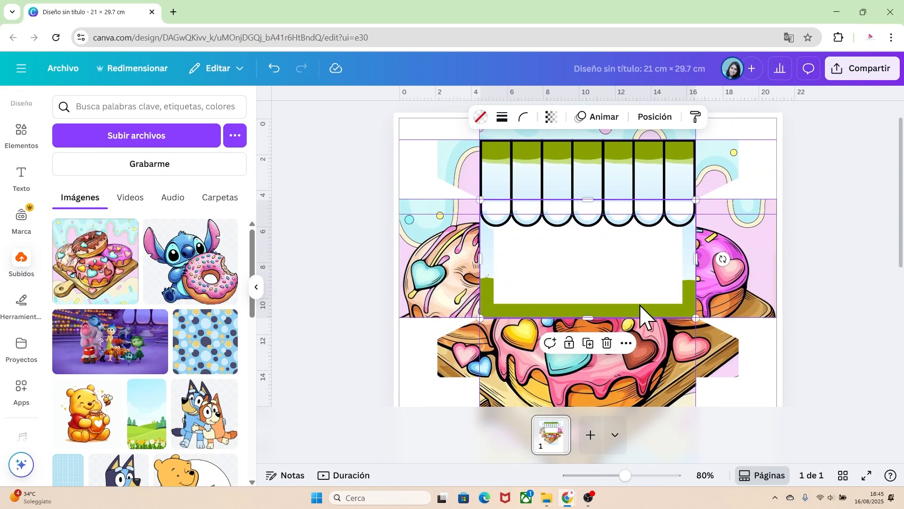
Fill the rectangular frame with the donut image and enlarge and reposition its crop to match the tabbed frame's picture
{"action": "left_click_drag", "start_coordinate": [101, 289], "coordinate": [493, 300]}
{"action": "double_click", "coordinate": [631, 310]}
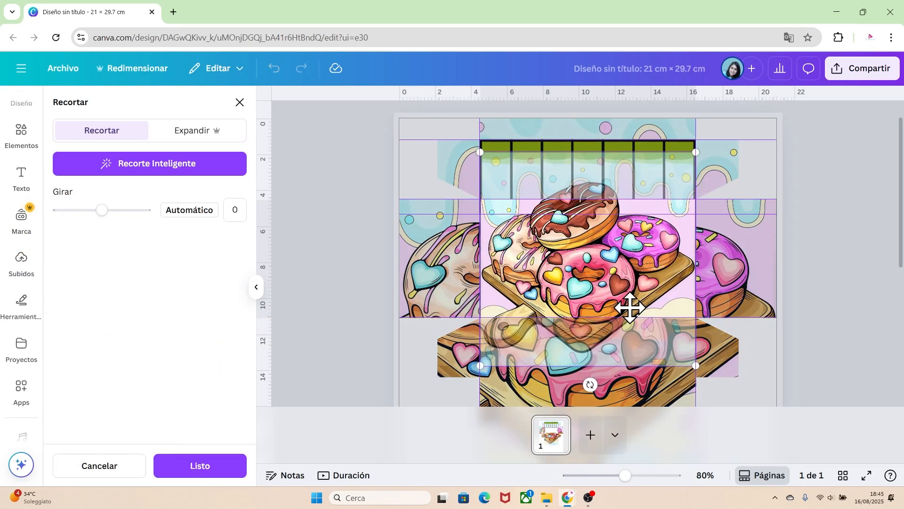
{"action": "left_click_drag", "start_coordinate": [630, 476], "coordinate": [605, 476]}
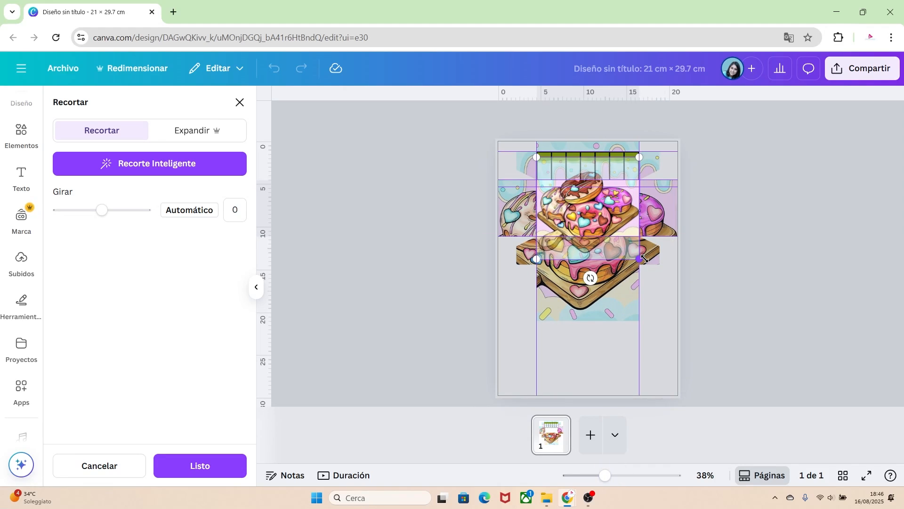
{"action": "left_click_drag", "start_coordinate": [644, 258], "coordinate": [700, 326]}
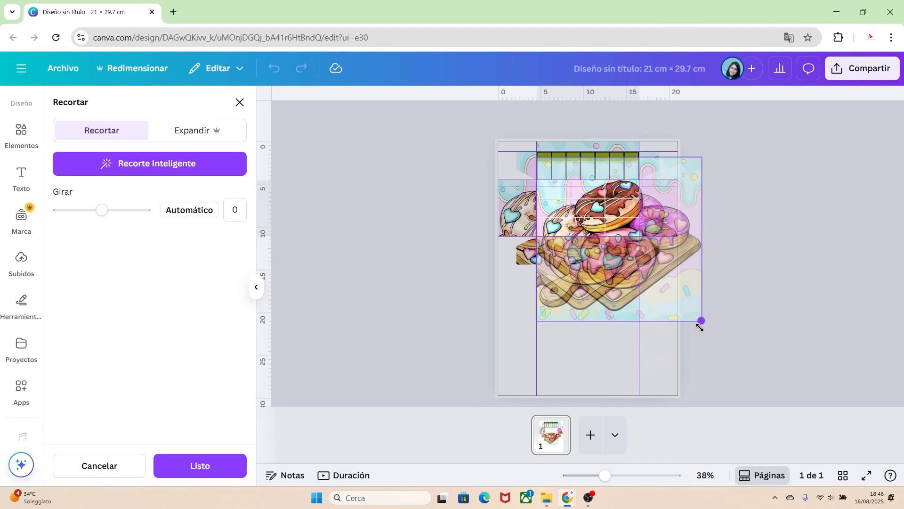
{"action": "left_click_drag", "start_coordinate": [660, 259], "coordinate": [626, 261]}
{"action": "left_click_drag", "start_coordinate": [669, 306], "coordinate": [678, 313]}
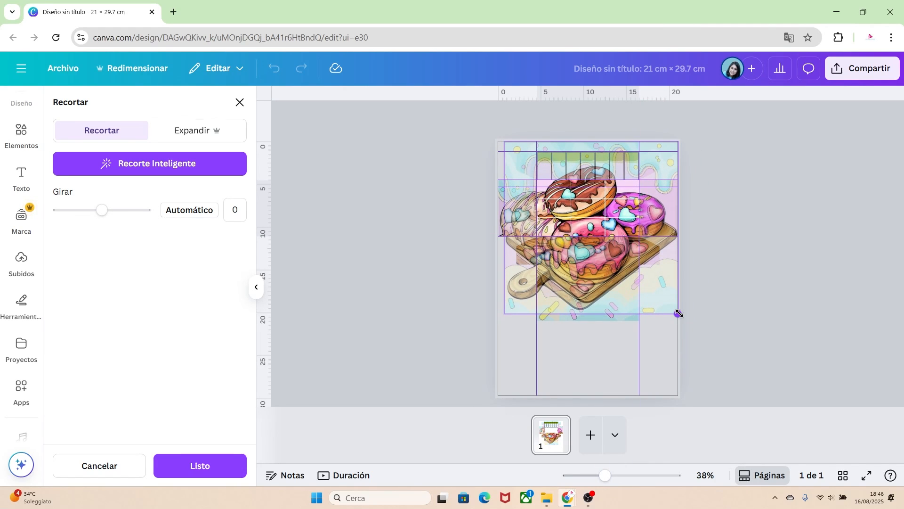
{"action": "left_click_drag", "start_coordinate": [509, 308], "coordinate": [499, 318]}
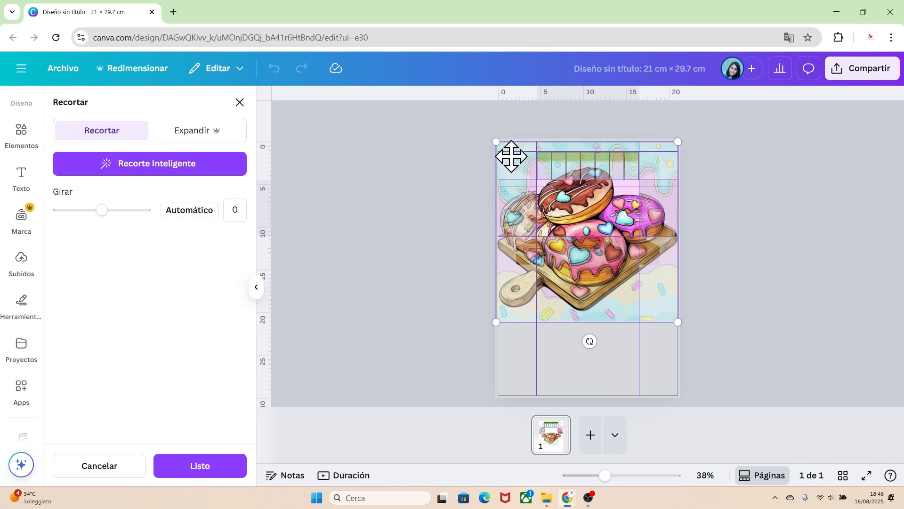
{"action": "left_click_drag", "start_coordinate": [491, 136], "coordinate": [477, 136]}
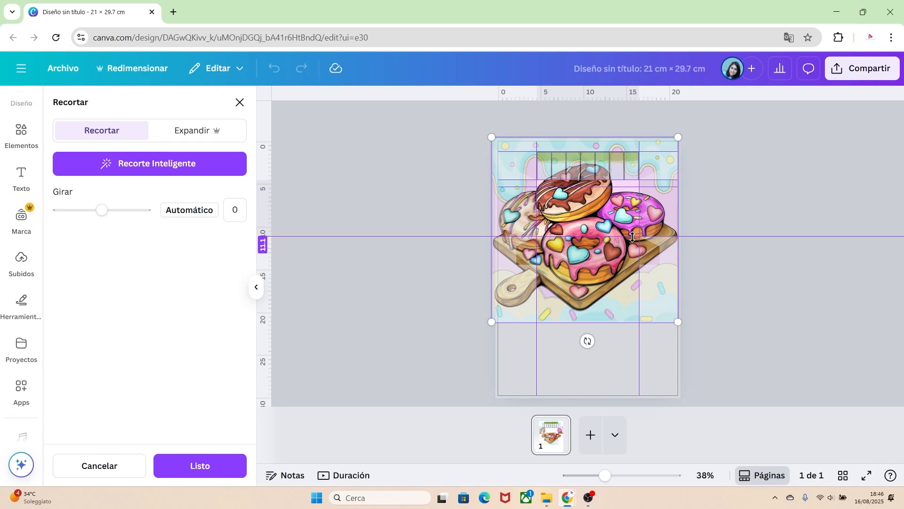
{"action": "left_click", "coordinate": [673, 370]}
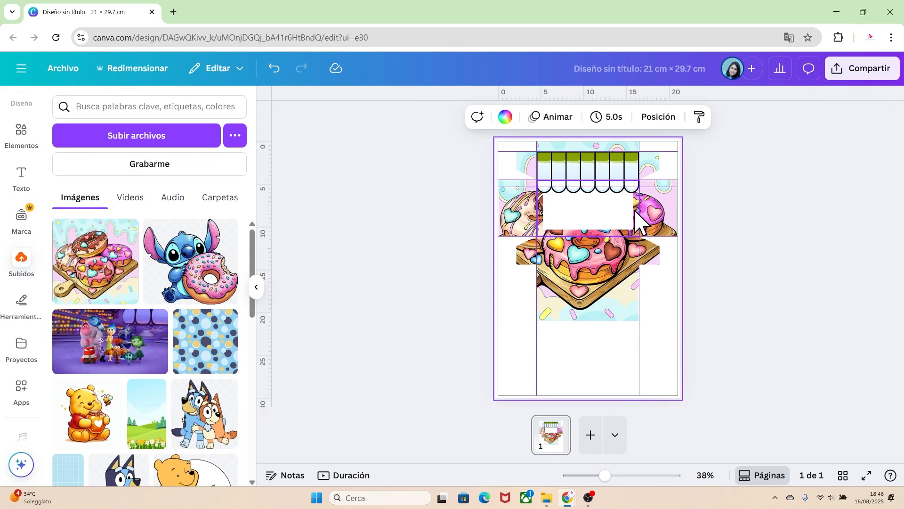
Move the rectangular donut picture down to the lower part of the page, centred between the vertical guides
{"action": "left_click_drag", "start_coordinate": [641, 221], "coordinate": [619, 356]}
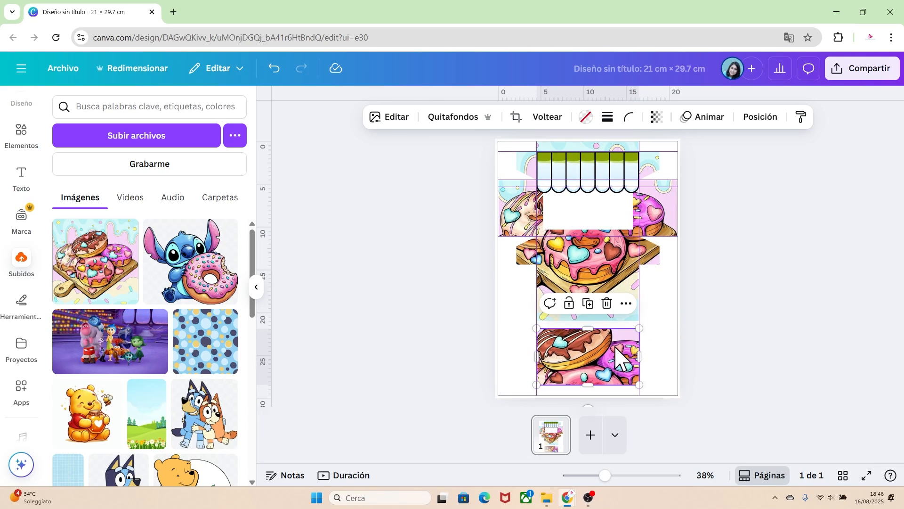
{"action": "left_click", "coordinate": [715, 320]}
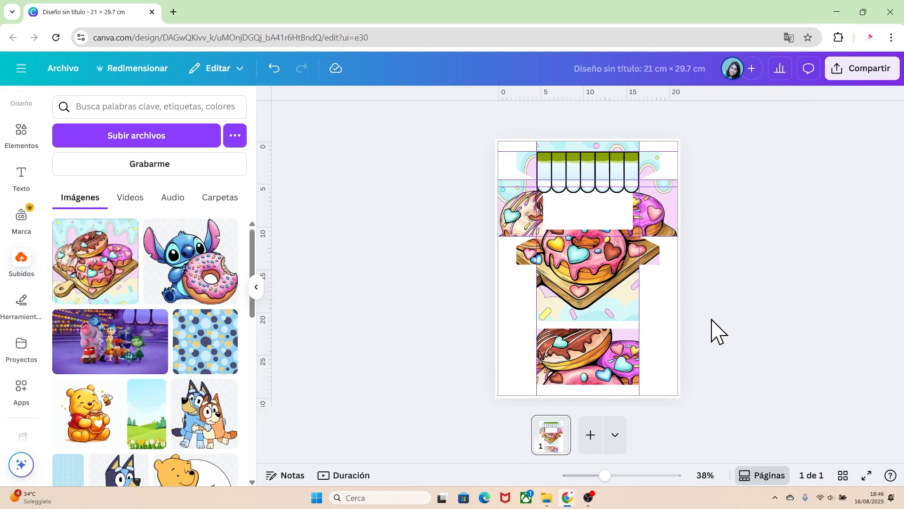
Lock the tabbed donut picture in place
{"action": "left_click_drag", "start_coordinate": [604, 476], "coordinate": [630, 475]}
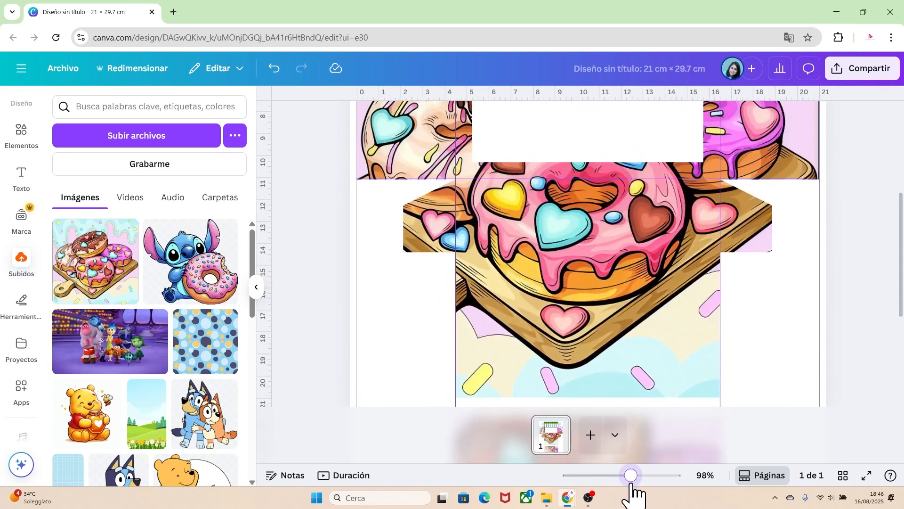
{"action": "left_click_drag", "start_coordinate": [902, 313], "coordinate": [902, 251]}
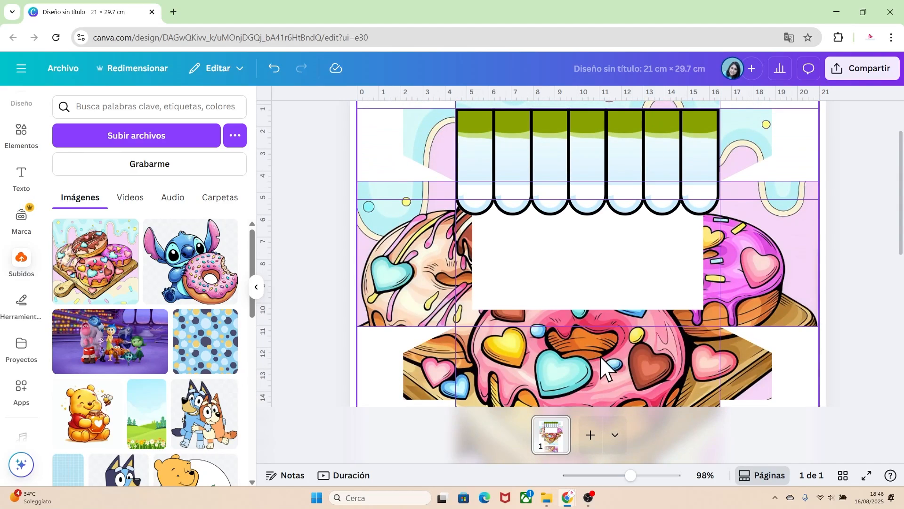
{"action": "left_click", "coordinate": [762, 284]}
{"action": "right_click", "coordinate": [761, 285]}
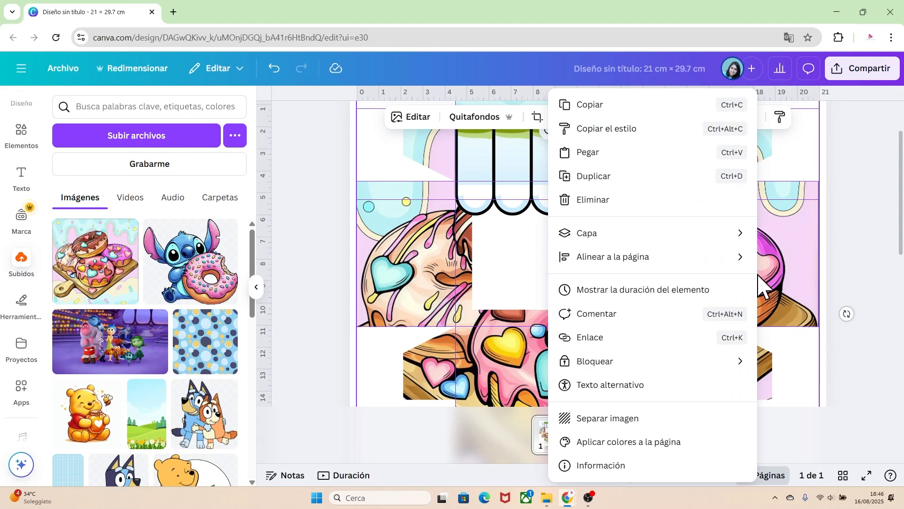
{"action": "mouse_move", "coordinate": [628, 370]}
{"action": "left_click", "coordinate": [458, 365]}
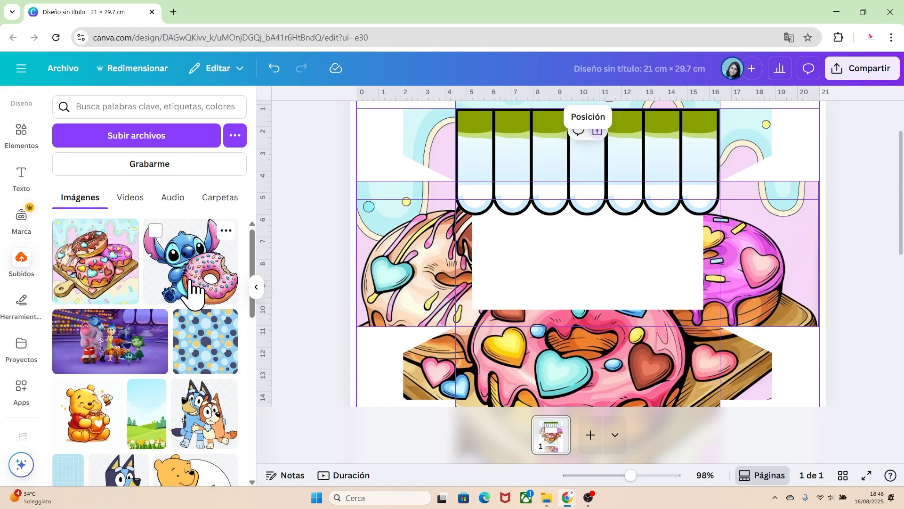
Add the uploaded Stitch-with-donut image, shrink and tilt it slightly, and place it over the left end of the white panel
{"action": "left_click", "coordinate": [204, 294]}
{"action": "left_click_drag", "start_coordinate": [503, 330], "coordinate": [452, 245]}
{"action": "left_click_drag", "start_coordinate": [535, 353], "coordinate": [518, 235]}
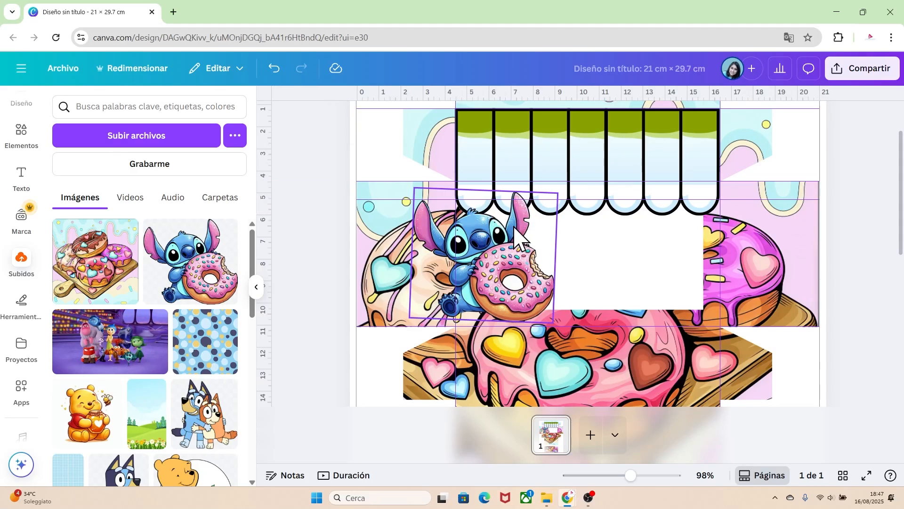
Bring the first two awning arches to the front so they cover the tips of Stitch's ears
{"action": "left_click", "coordinate": [482, 155]}
{"action": "right_click", "coordinate": [468, 162]}
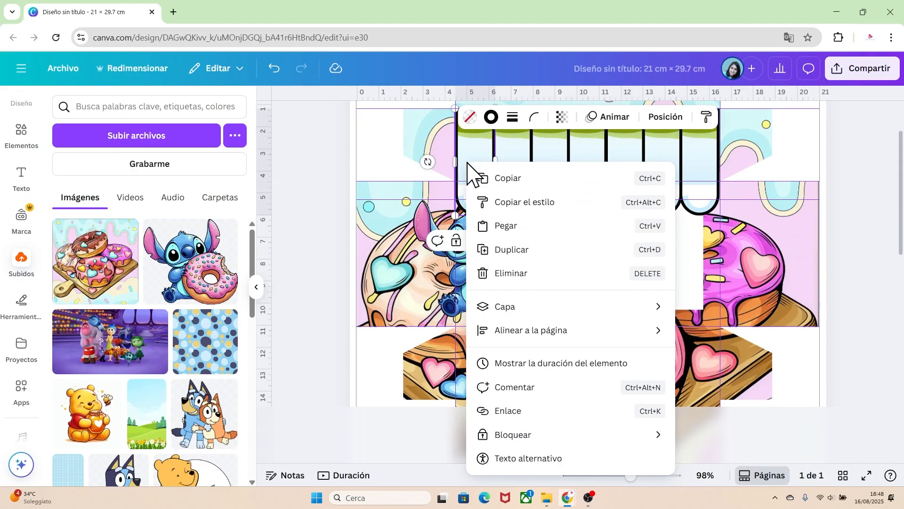
{"action": "mouse_move", "coordinate": [651, 309]}
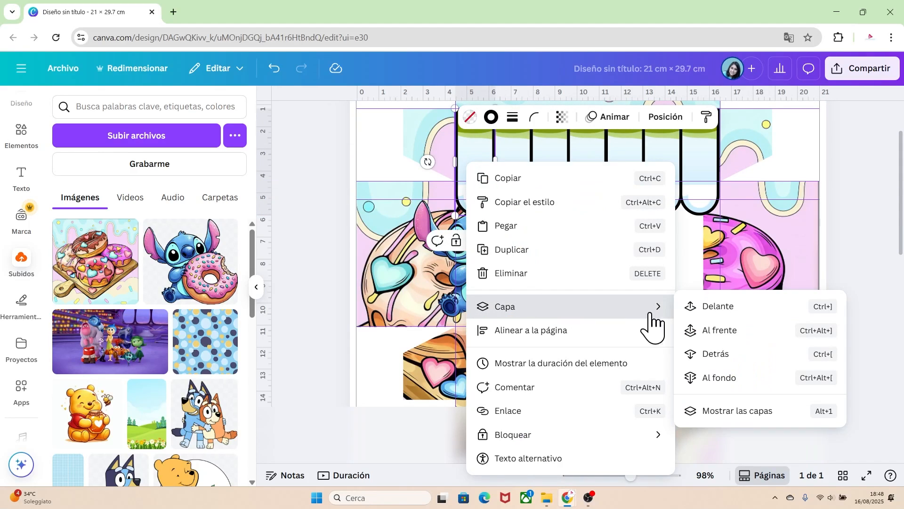
{"action": "left_click", "coordinate": [716, 335]}
{"action": "left_click", "coordinate": [519, 165]}
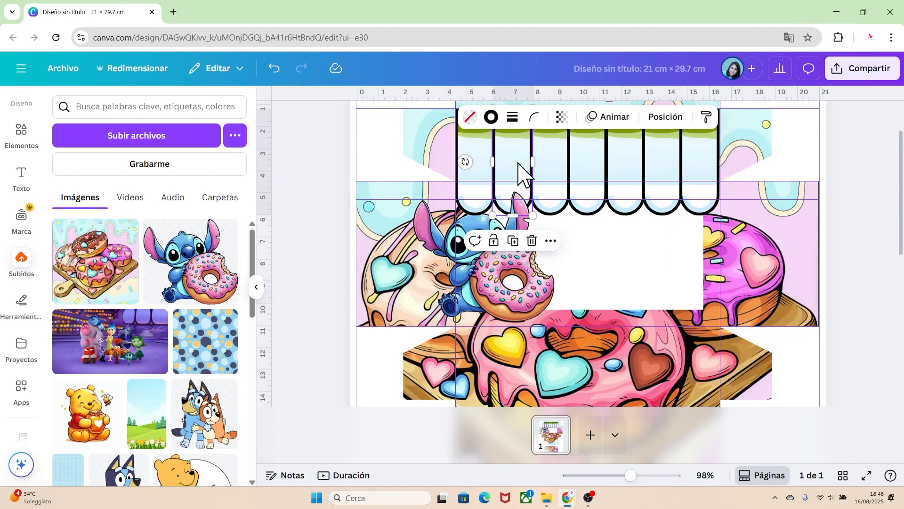
{"action": "right_click", "coordinate": [519, 163]}
{"action": "mouse_move", "coordinate": [706, 312]}
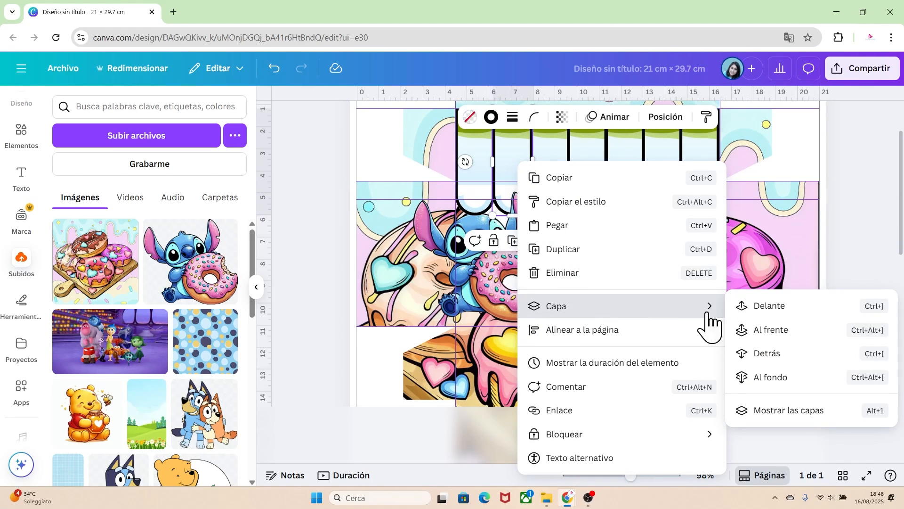
{"action": "left_click", "coordinate": [765, 332]}
Fill the first awning arch with magenta #F667F3 sampled from the purple donut
{"action": "left_click", "coordinate": [477, 164]}
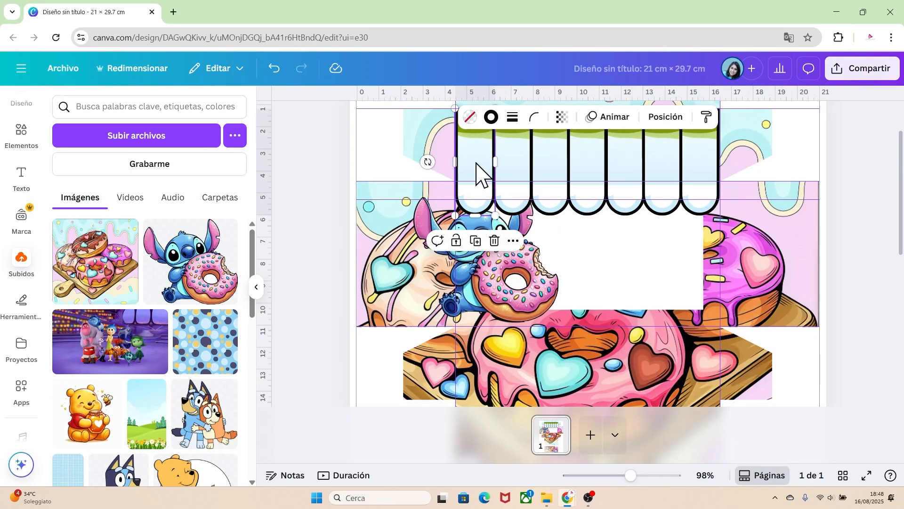
{"action": "left_click", "coordinate": [470, 117]}
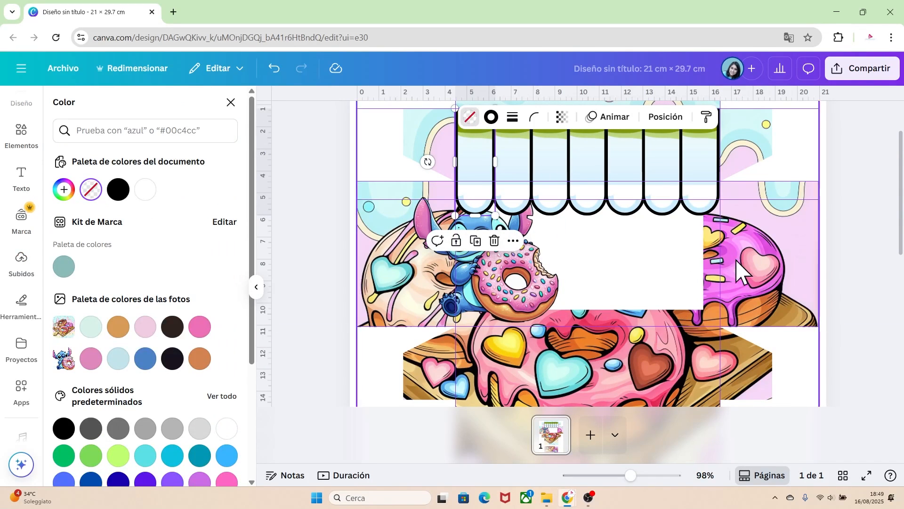
{"action": "left_click", "coordinate": [65, 191]}
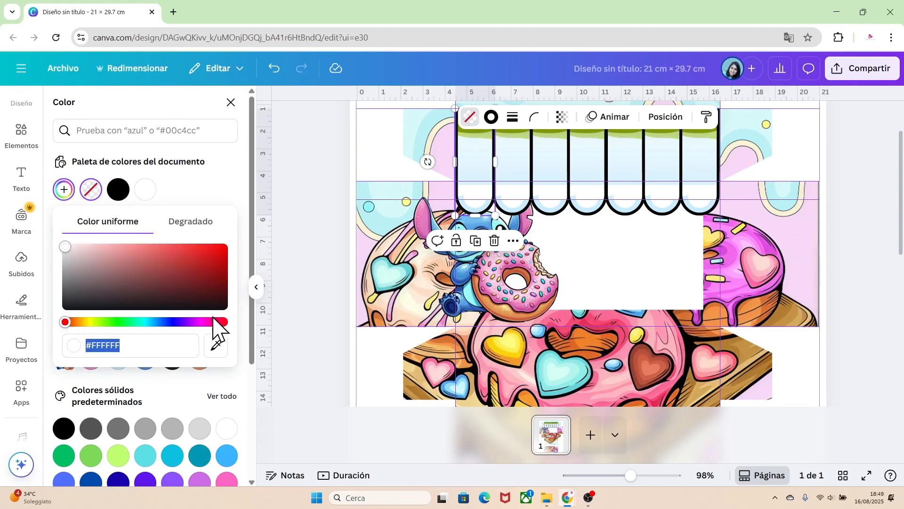
{"action": "left_click", "coordinate": [216, 345]}
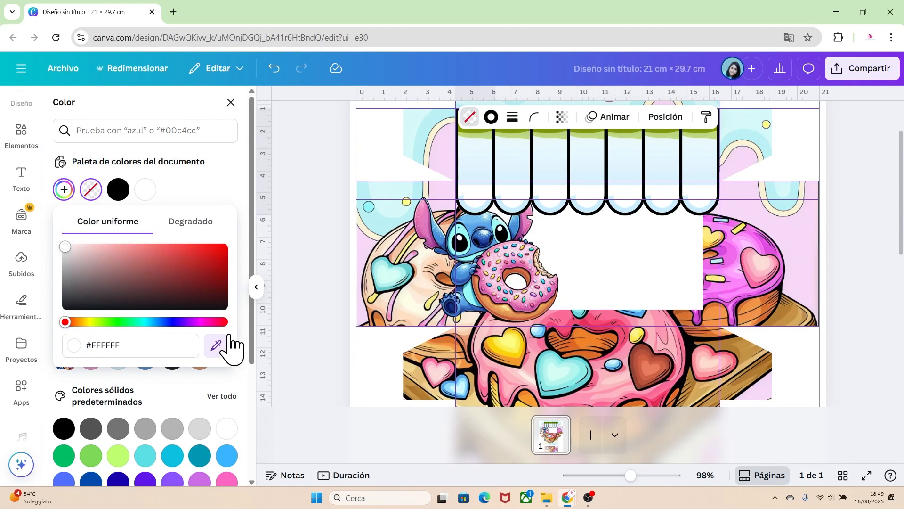
{"action": "left_click", "coordinate": [737, 255]}
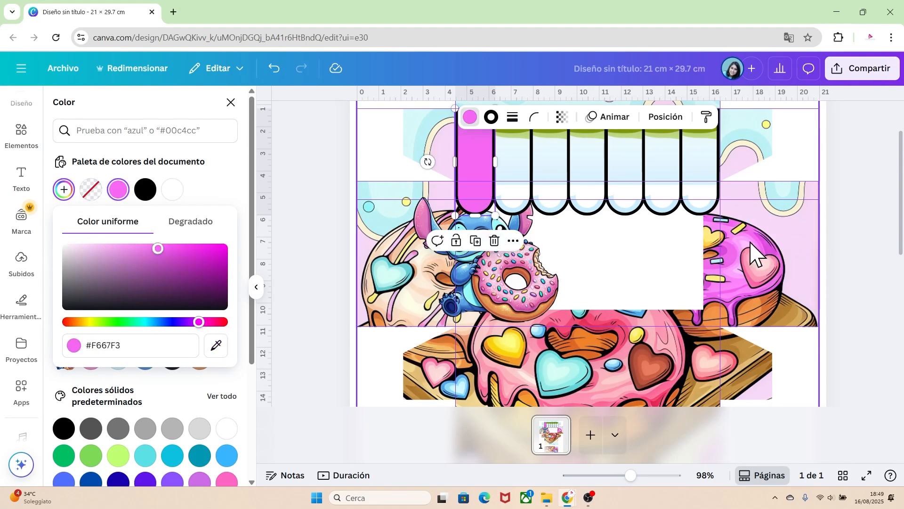
Fill the second awning arch with sampled light blue and the third with pink #FE95B2 sampled from the large donut's icing
{"action": "left_click", "coordinate": [461, 394]}
{"action": "left_click", "coordinate": [548, 160]}
{"action": "left_click", "coordinate": [64, 190]}
{"action": "left_click", "coordinate": [216, 345]}
{"action": "left_click", "coordinate": [589, 399]}
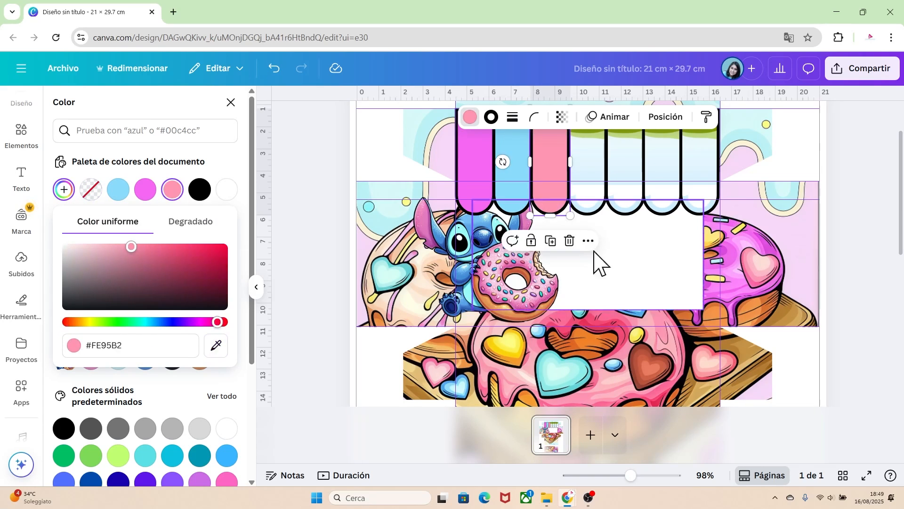
Fill the fourth awning arch with yellow sampled from the yellow heart and the fifth with blue sampled from Stitch
{"action": "left_click", "coordinate": [596, 169]}
{"action": "left_click", "coordinate": [65, 189]}
{"action": "left_click", "coordinate": [216, 346]}
{"action": "left_click", "coordinate": [506, 348]}
{"action": "left_click", "coordinate": [626, 165]}
{"action": "left_click", "coordinate": [64, 190]}
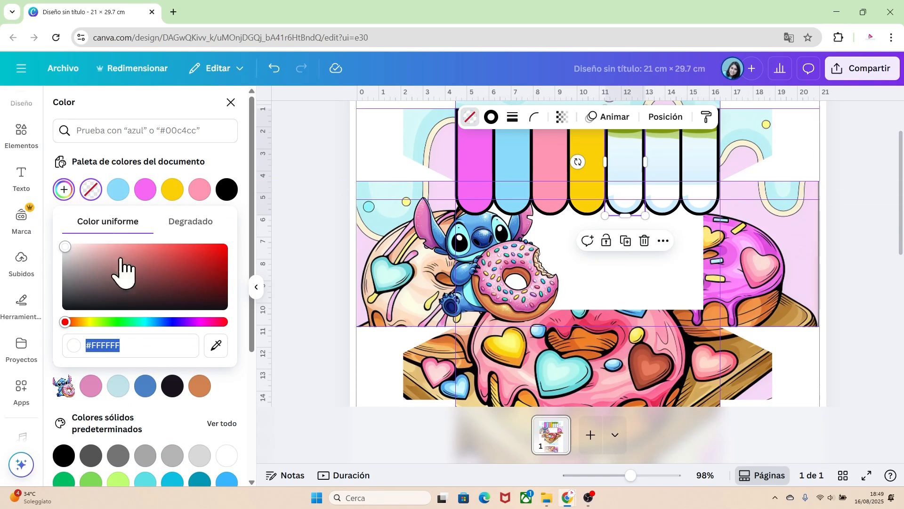
{"action": "left_click", "coordinate": [216, 345]}
{"action": "left_click", "coordinate": [471, 233]}
Fill the sixth awning arch with sampled light aqua and the seventh with sampled pale pink
{"action": "left_click", "coordinate": [672, 146]}
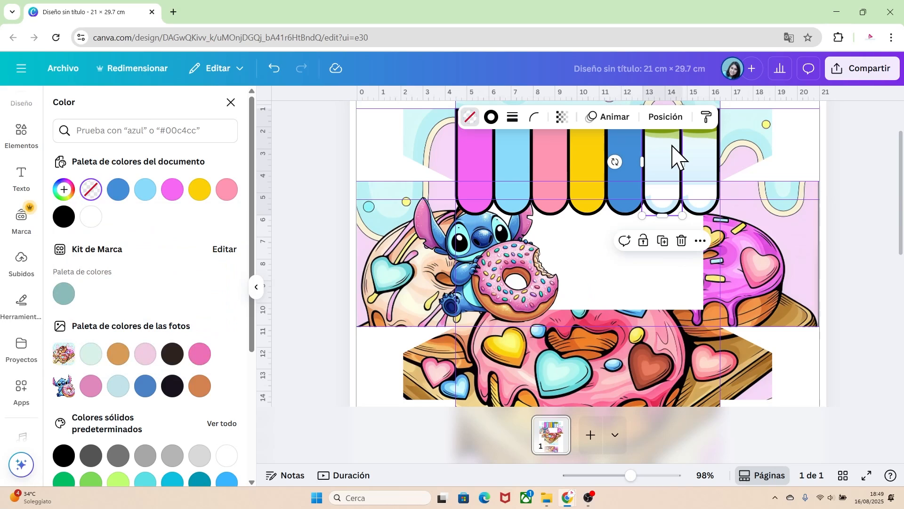
{"action": "left_click", "coordinate": [65, 190]}
{"action": "left_click", "coordinate": [216, 345]}
{"action": "left_click", "coordinate": [466, 235]}
{"action": "left_click", "coordinate": [700, 165]}
{"action": "left_click", "coordinate": [64, 190]}
{"action": "left_click", "coordinate": [216, 345]}
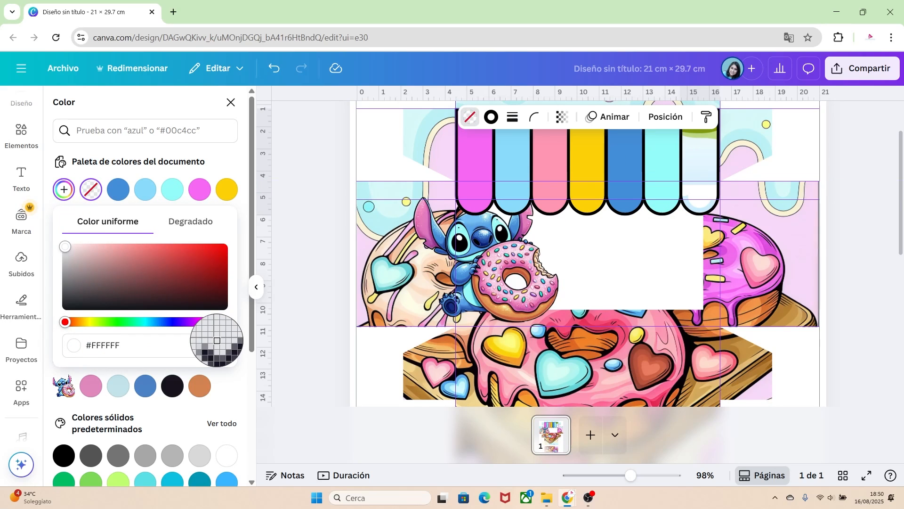
{"action": "left_click", "coordinate": [500, 327]}
{"action": "left_click", "coordinate": [857, 245]}
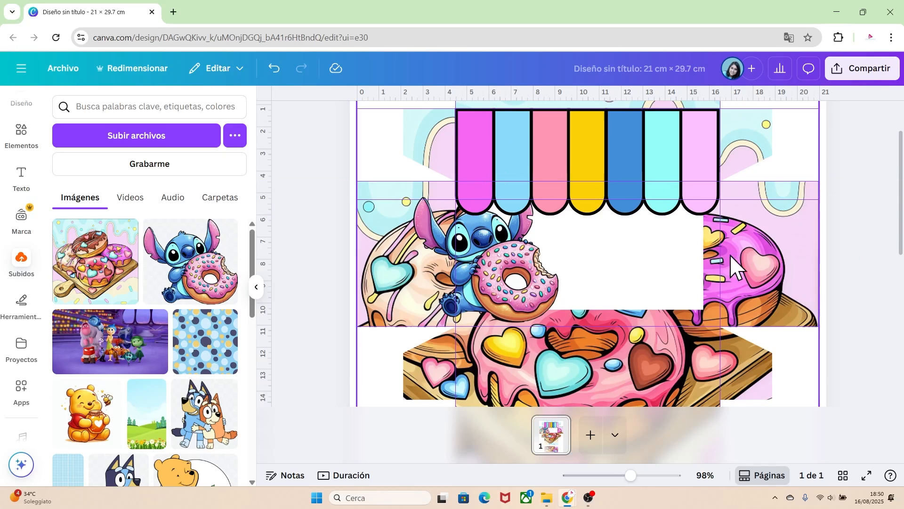
Download the finished design as a PNG at size 1 (1,414 × 2,000 px)
{"action": "left_click_drag", "start_coordinate": [631, 476], "coordinate": [605, 477]}
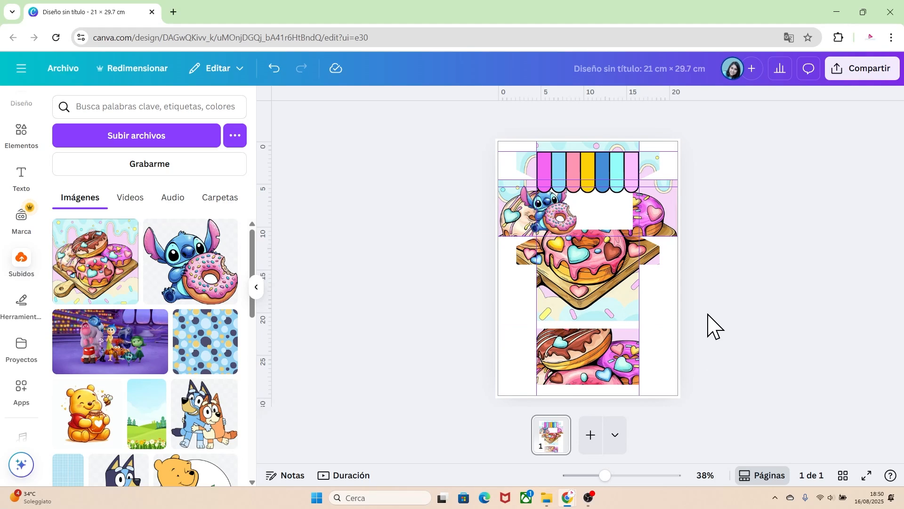
{"action": "left_click", "coordinate": [65, 70]}
{"action": "left_click", "coordinate": [106, 336]}
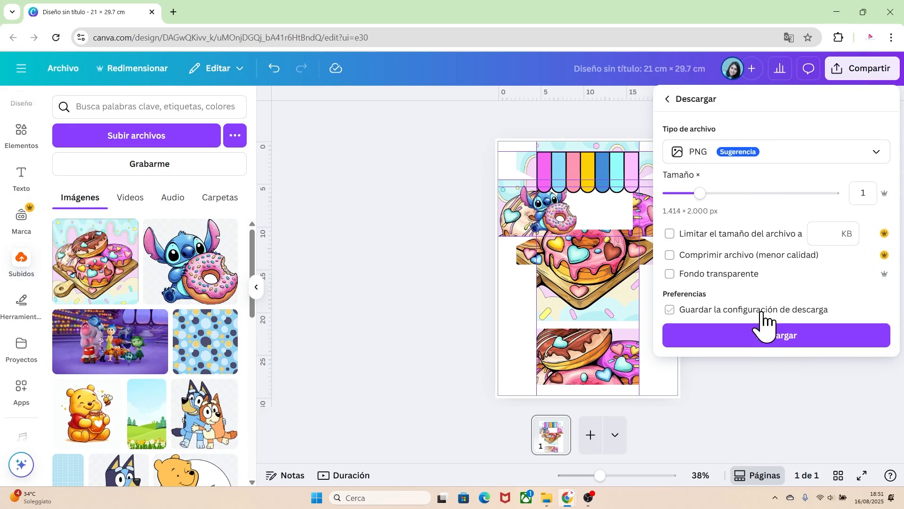
{"action": "left_click", "coordinate": [753, 335]}
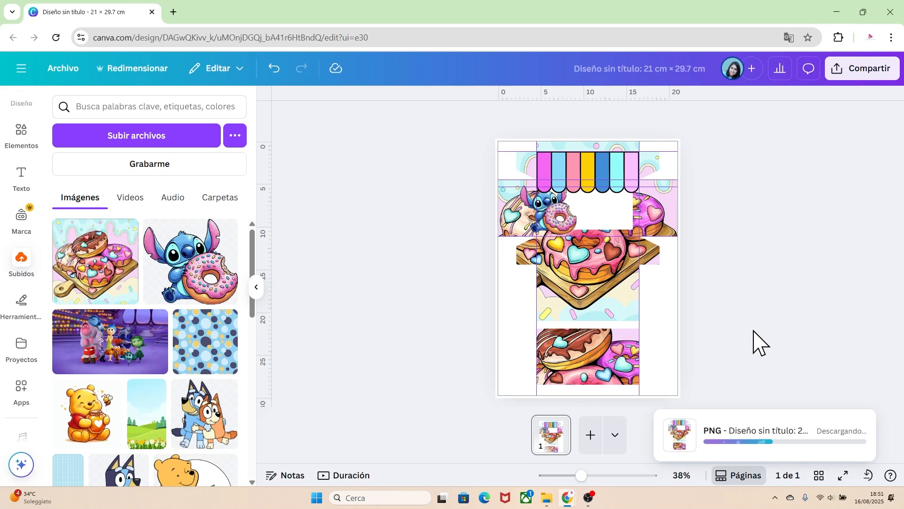
Open the downloaded file Diseño sin título (1).png in the image viewer and maximise it to check the template
{"action": "left_click", "coordinate": [711, 75]}
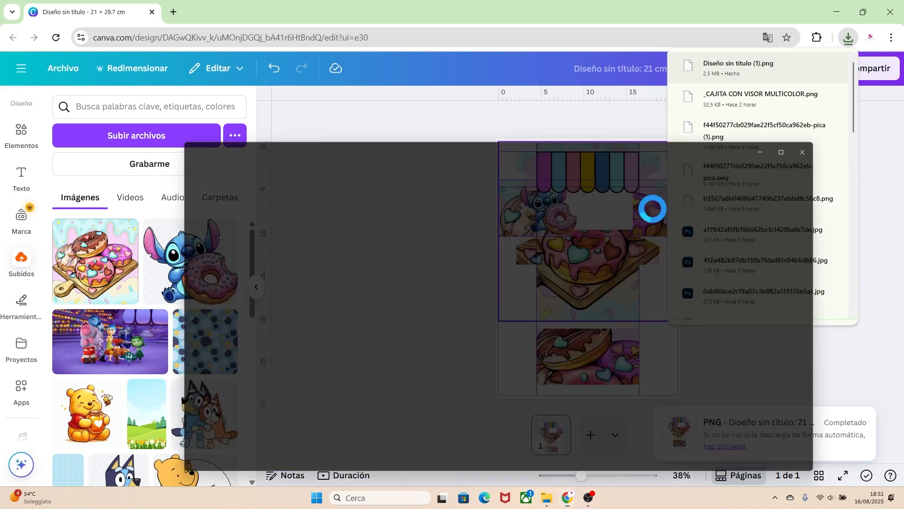
{"action": "left_click", "coordinate": [801, 144]}
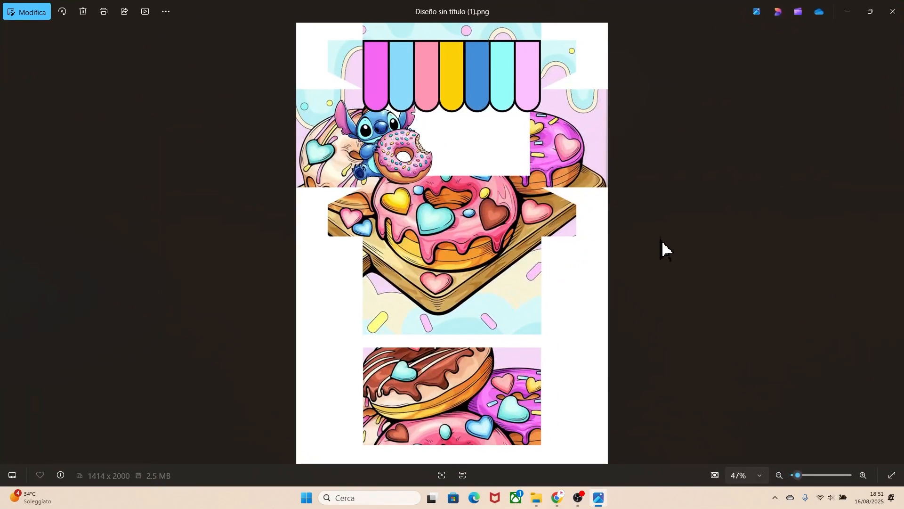